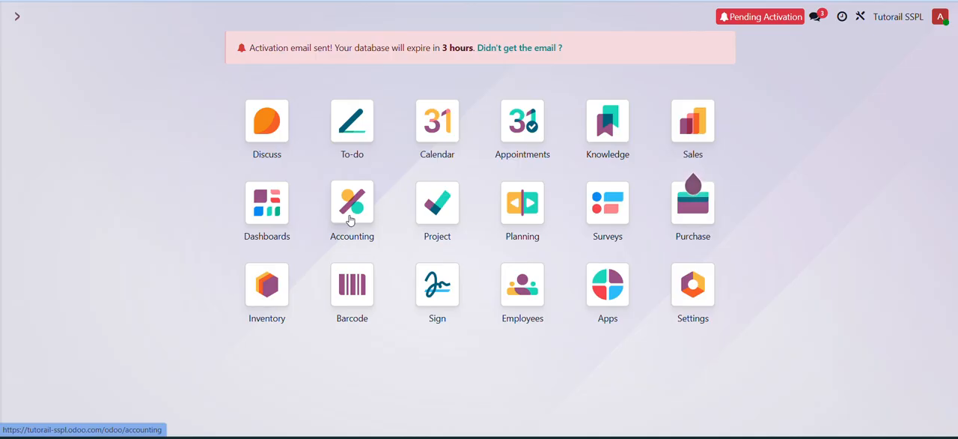
- Create a new request for quotation in Purchase with Test Supplier as the vendor
click(704, 213)
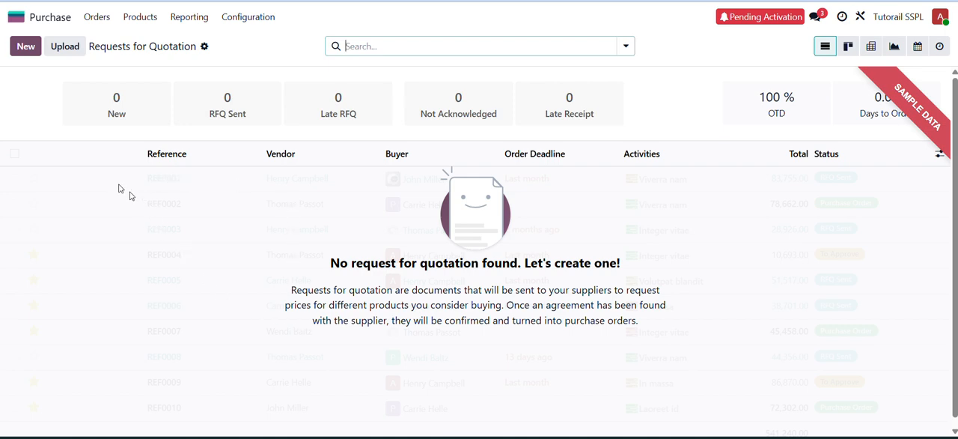
click(25, 47)
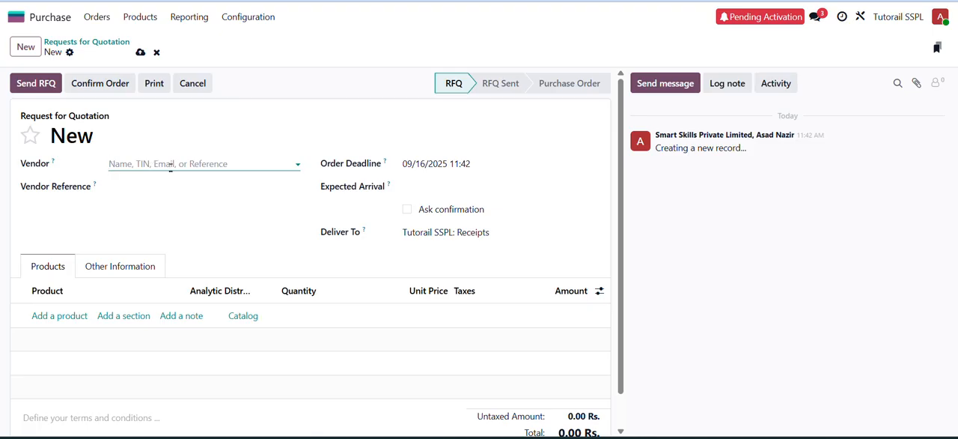
click(170, 164)
text(su)
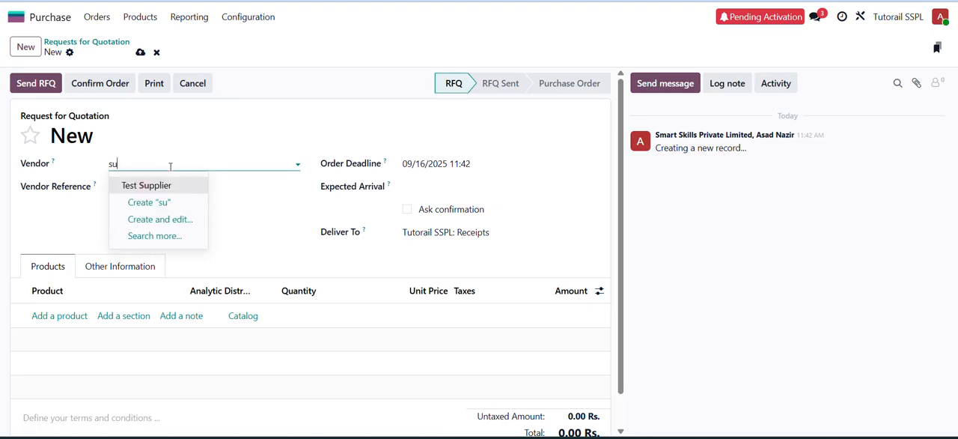
key(Return)
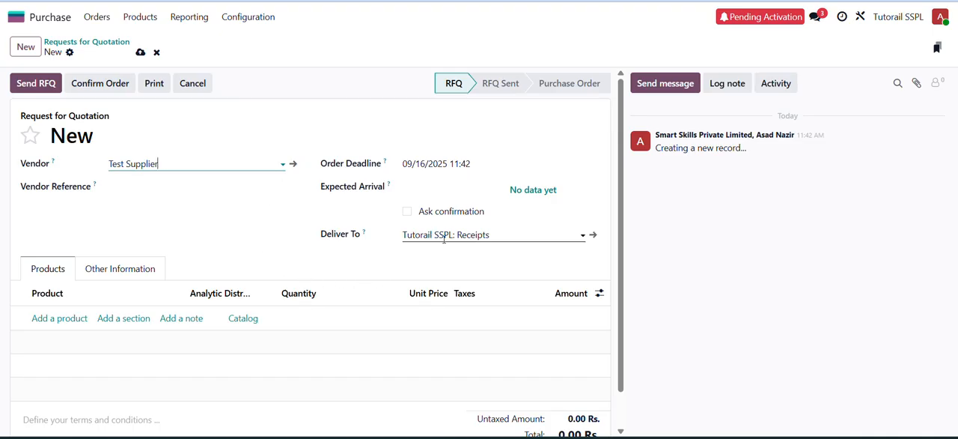
- Add Test Item to the order lines with a quantity of 10 and a unit price of 100
click(55, 318)
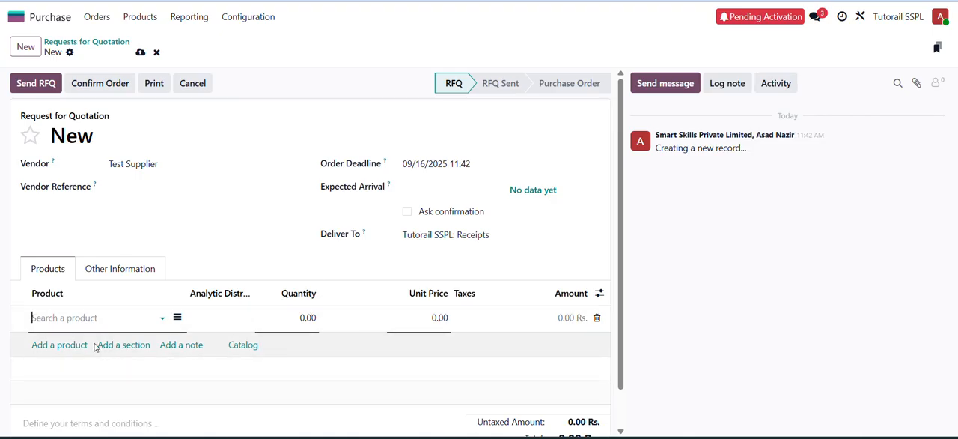
click(71, 318)
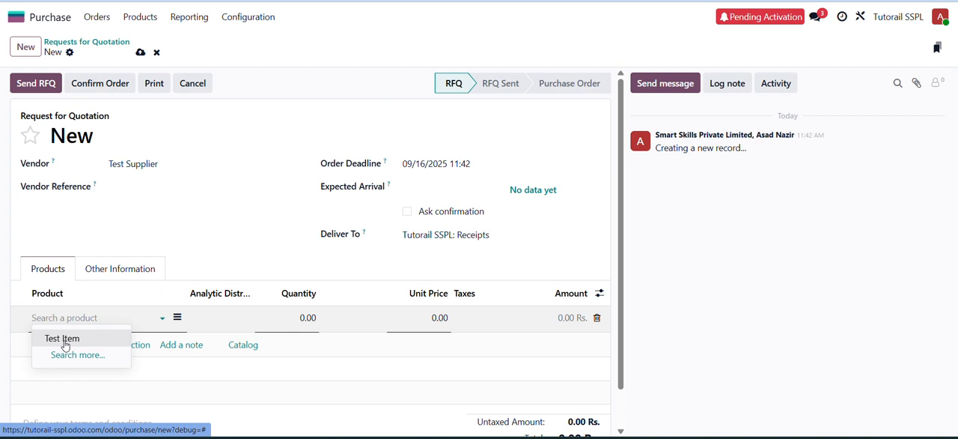
click(93, 318)
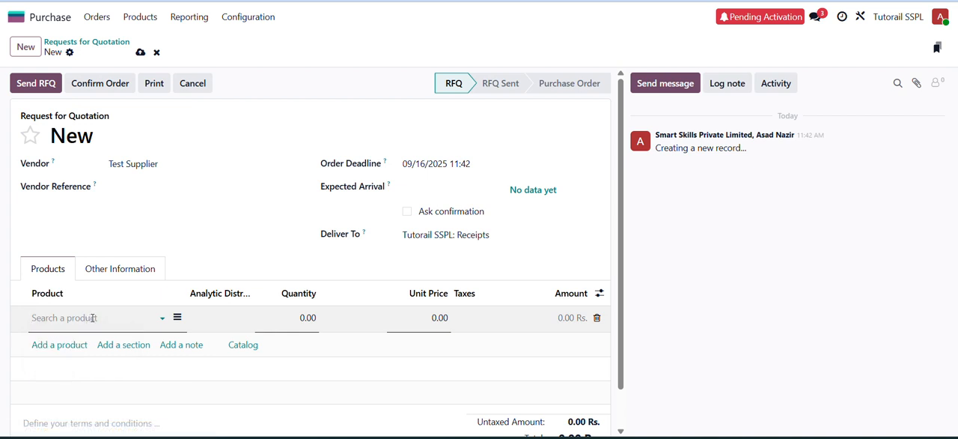
click(93, 317)
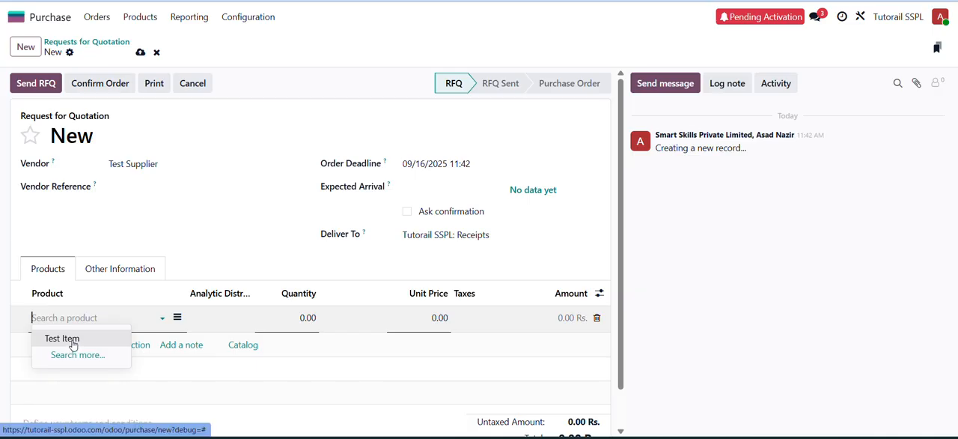
click(73, 342)
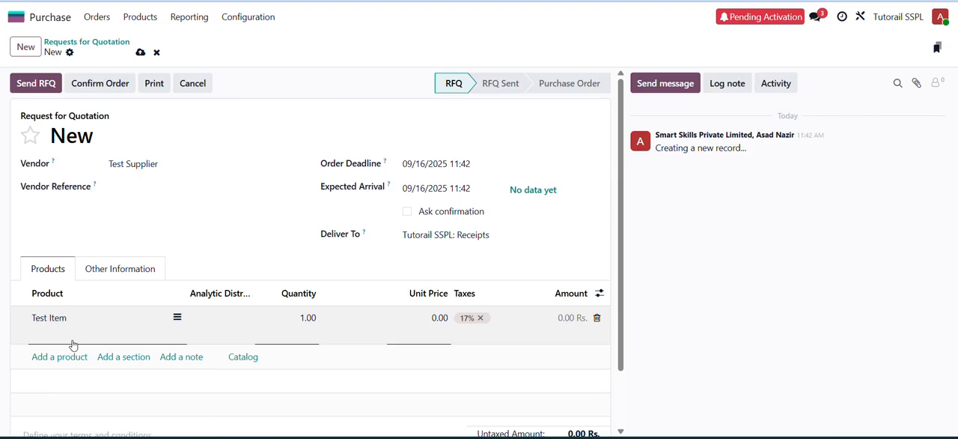
key(Tab)
text(1)
key(Tab)
text(10)
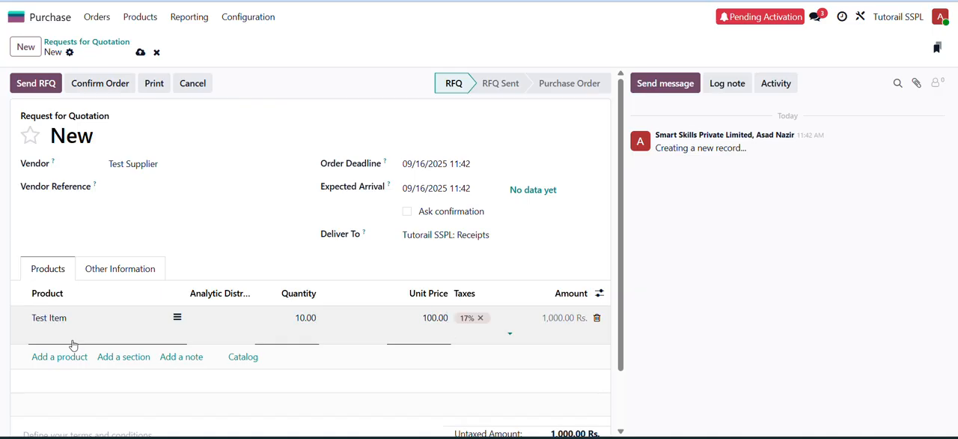
- Add a second product line and start creating a new product named Test Item2 with its details open for editing
click(72, 344)
click(70, 342)
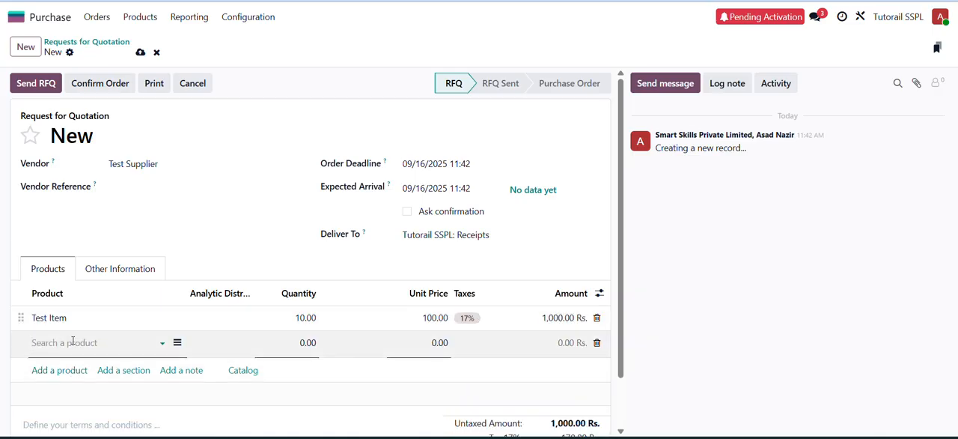
text(Test I)
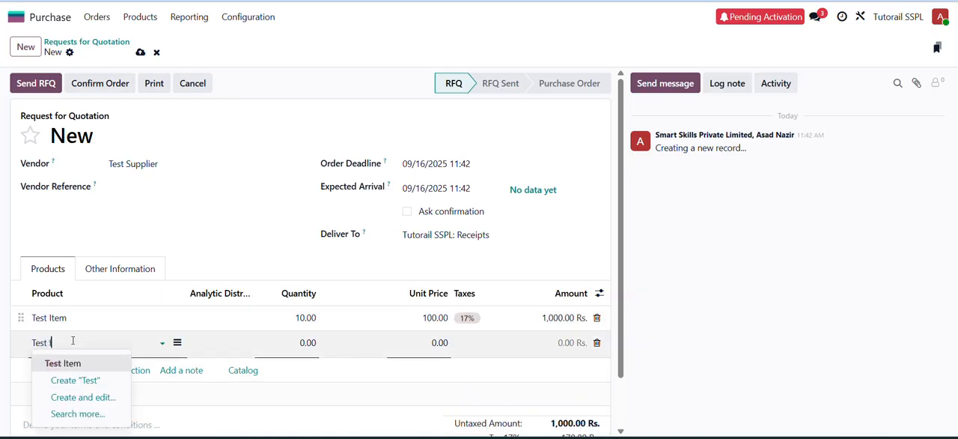
text(tem2)
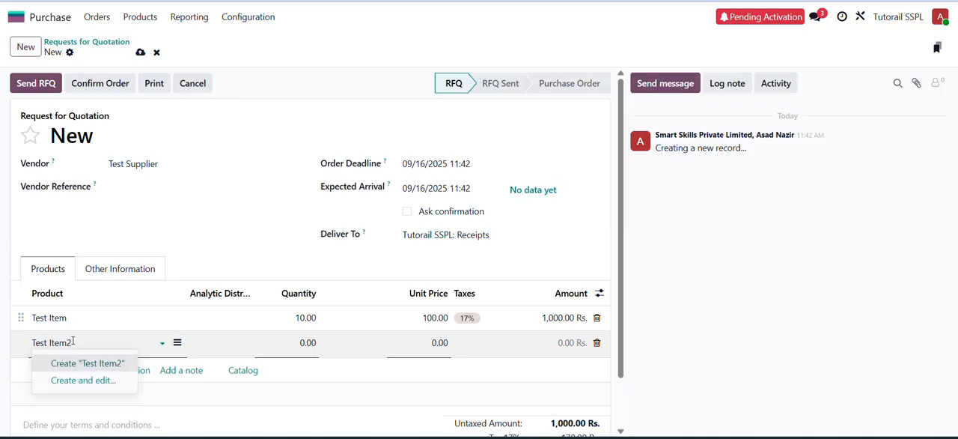
key(Down)
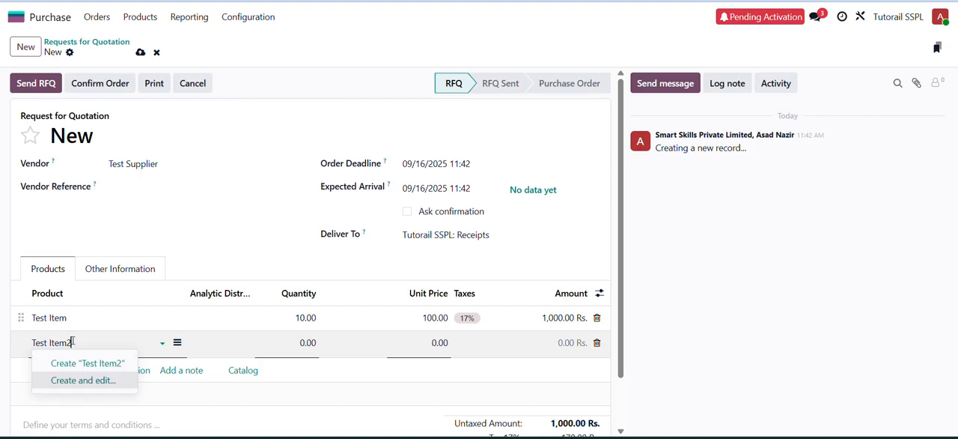
key(Return)
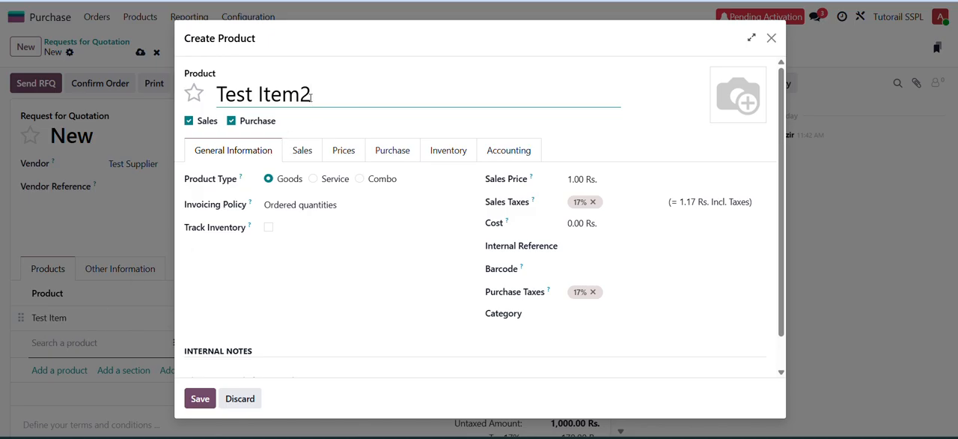
- Set Test Item2 to invoice delivered quantities, track its inventory, assign the Goods category, and save the product
click(294, 206)
click(296, 239)
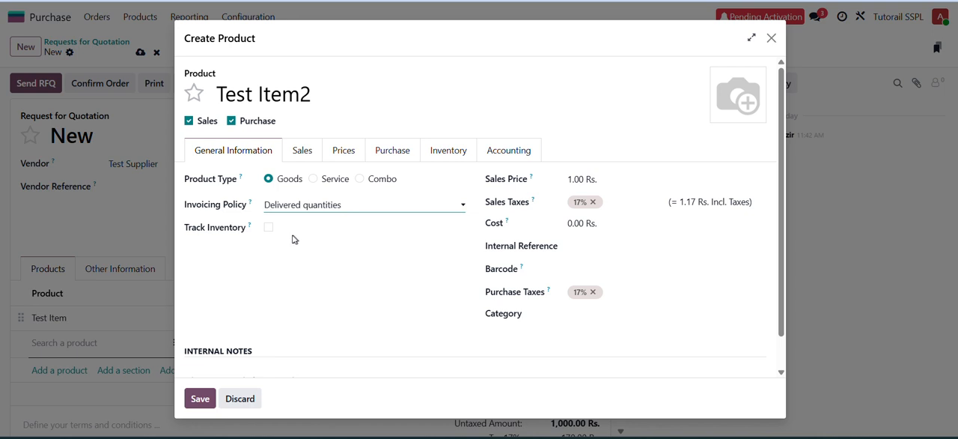
click(269, 228)
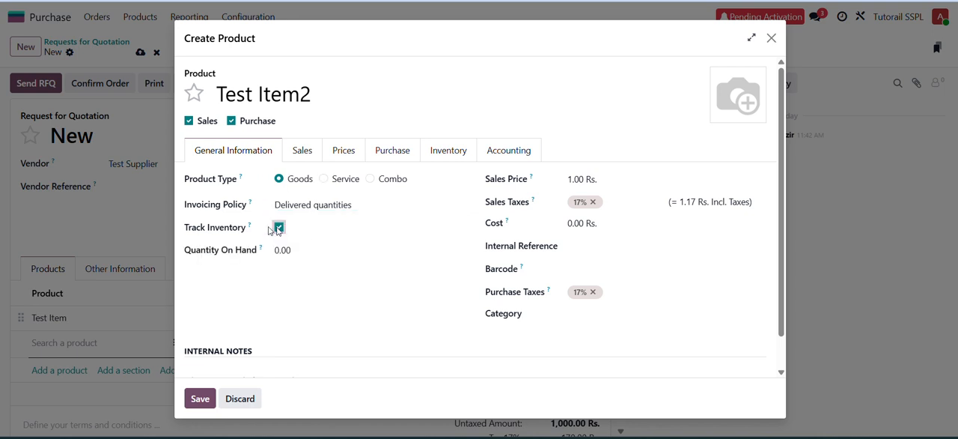
click(575, 313)
text(goo)
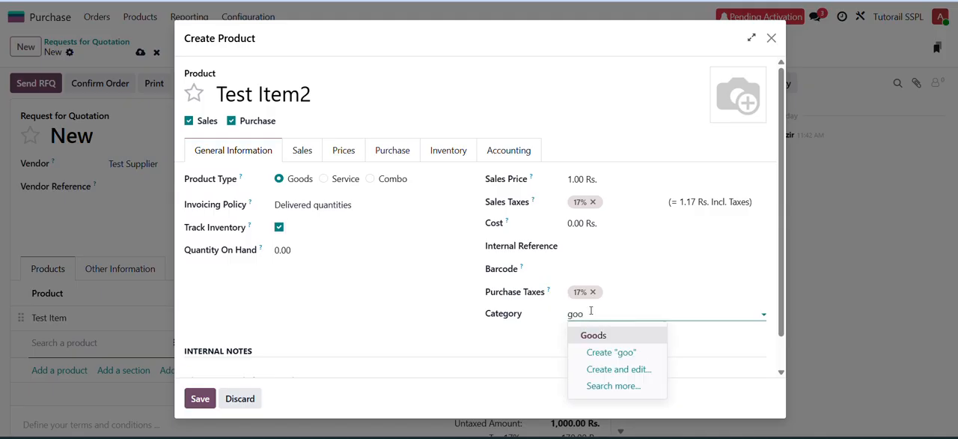
key(Return)
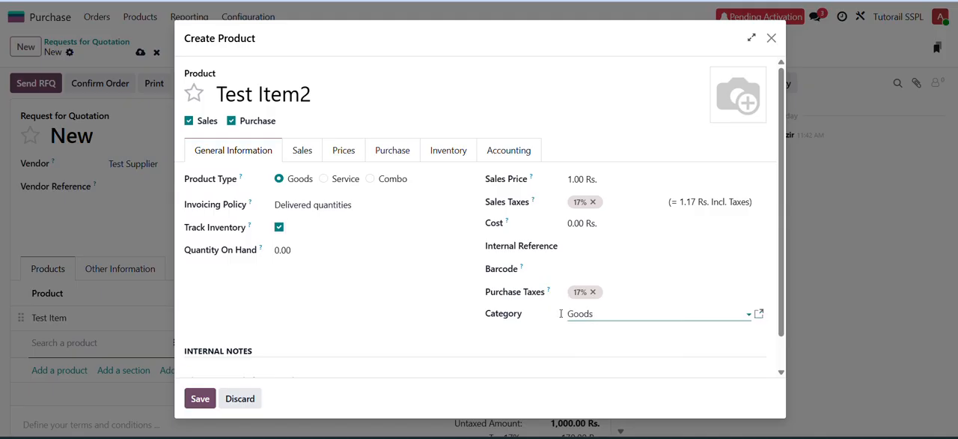
click(200, 398)
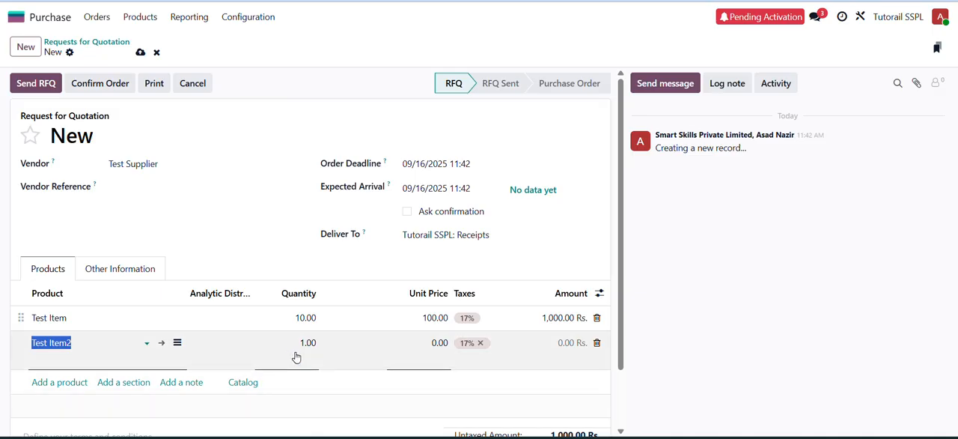
- Set the Test Item2 line to a quantity of 10 and a unit price of 200
key(Tab)
key(Tab)
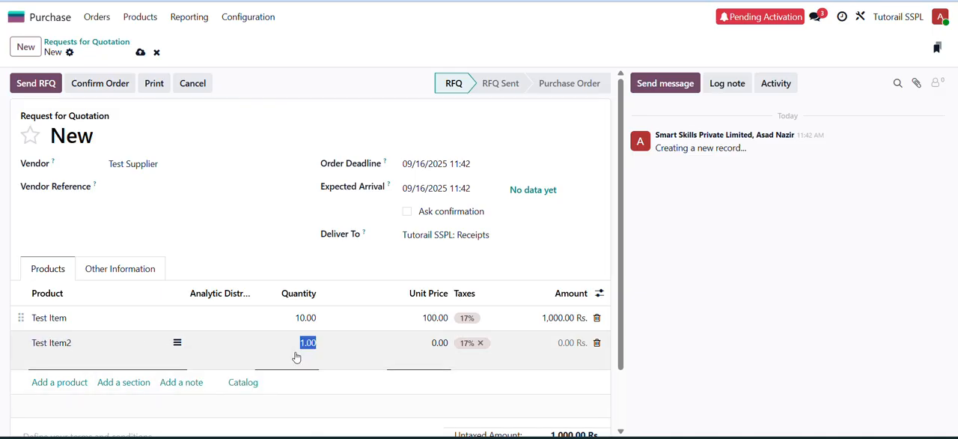
text(1)
key(Tab)
text(200)
key(Tab)
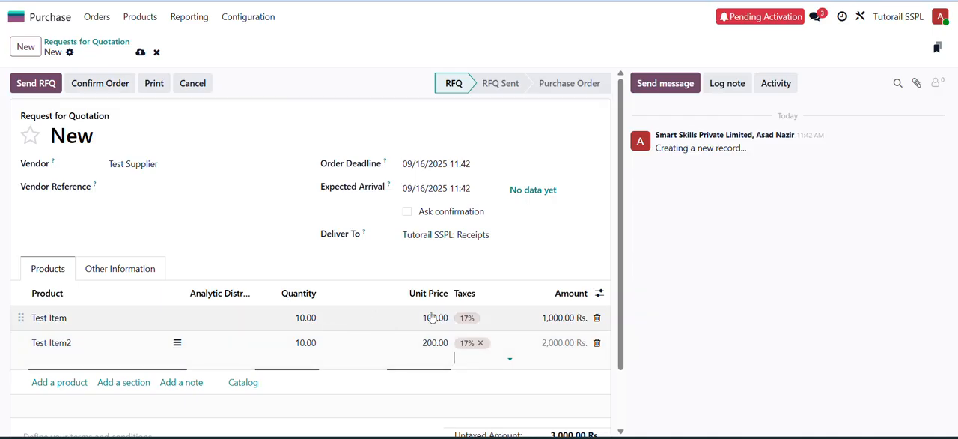
- Review the order totals and confirm the request for quotation as a purchase order
scroll(431, 317, down, 1)
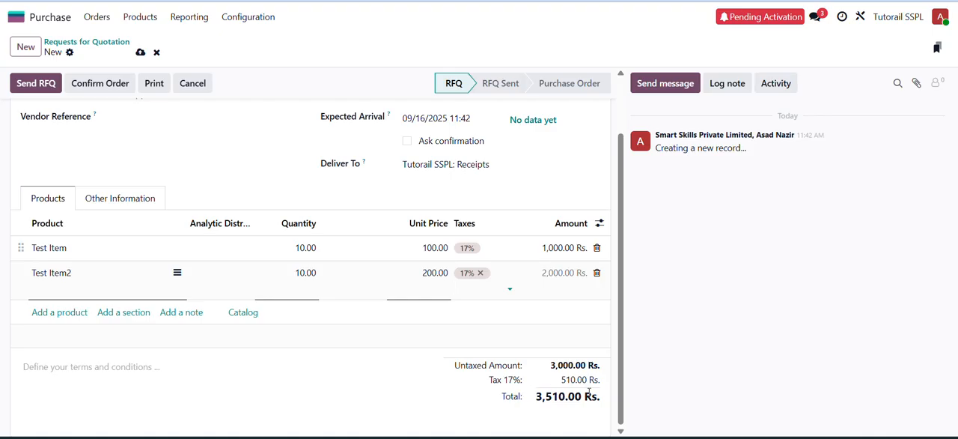
scroll(412, 278, up, 2)
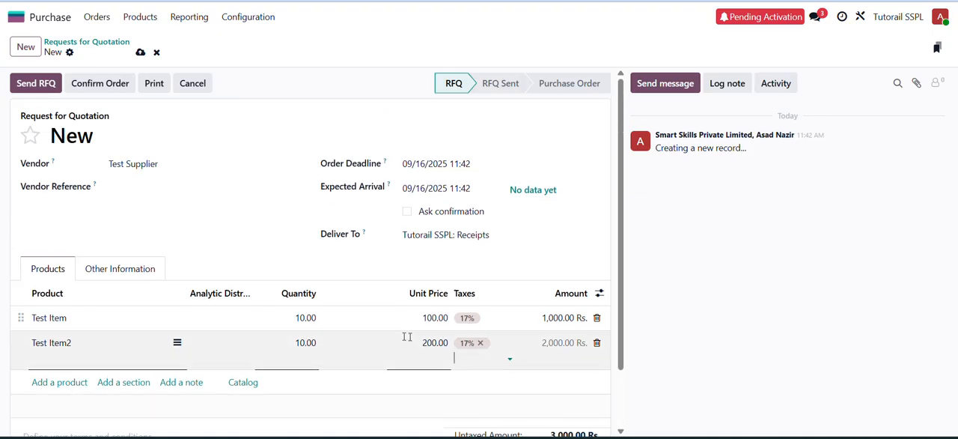
click(98, 83)
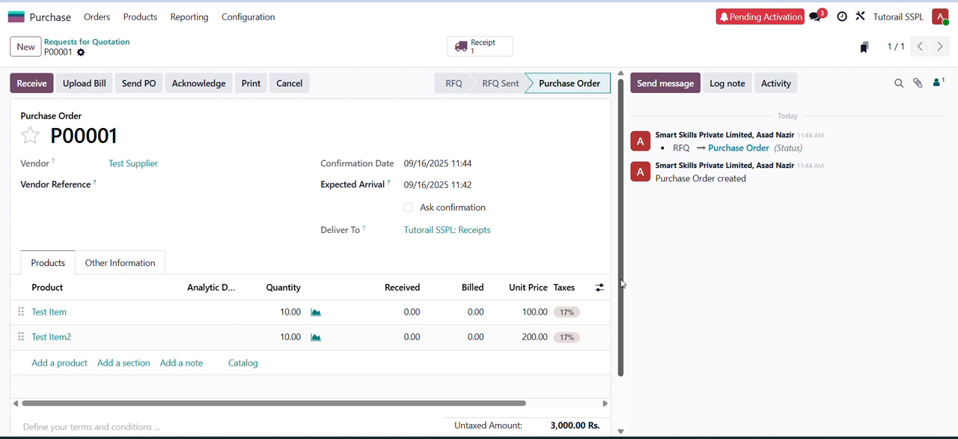
- Open the receipt linked to the confirmed purchase order
drag(621, 296, 621, 341)
scroll(621, 341, up, 2)
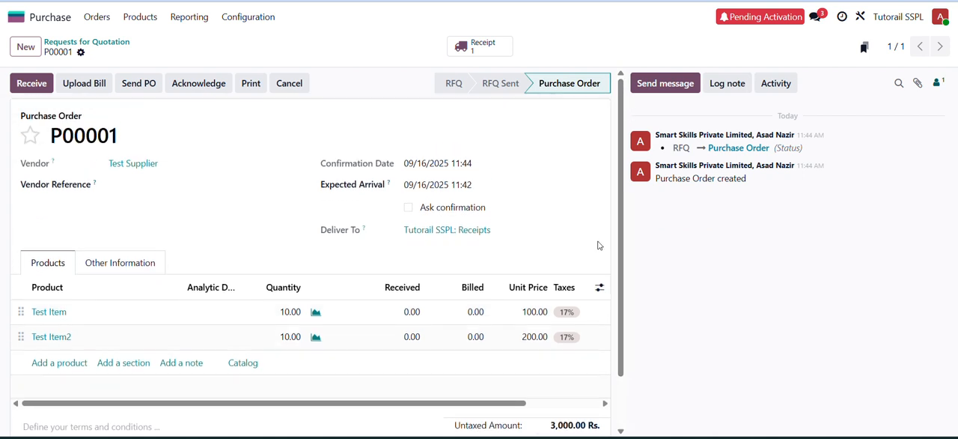
click(483, 46)
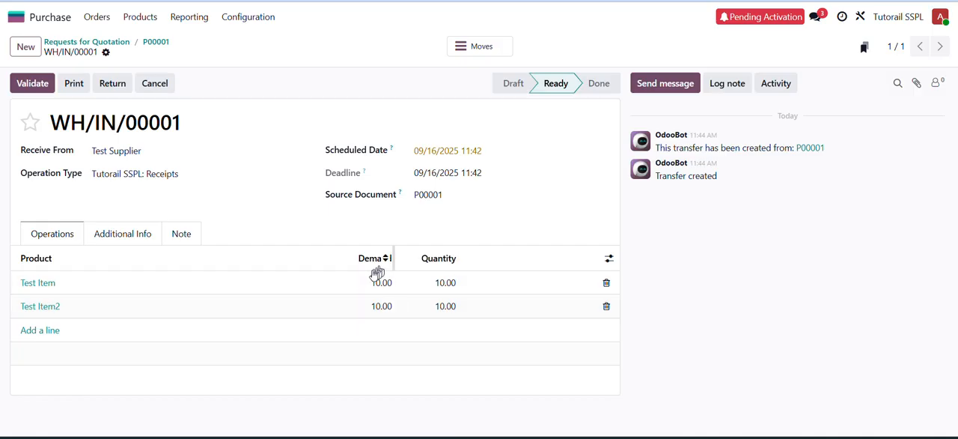
- Set the received quantities to 6 for Test Item and 4 for Test Item2, remove the extra blank line, and save the receipt
click(449, 283)
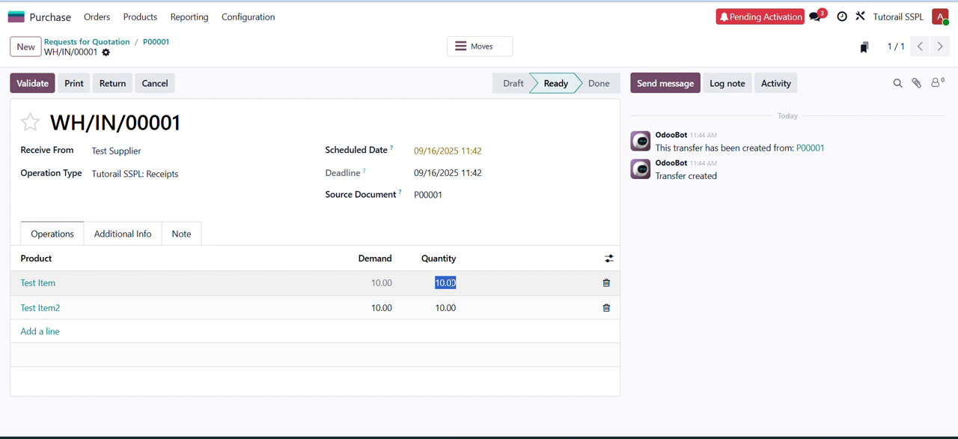
text(3)
click(452, 312)
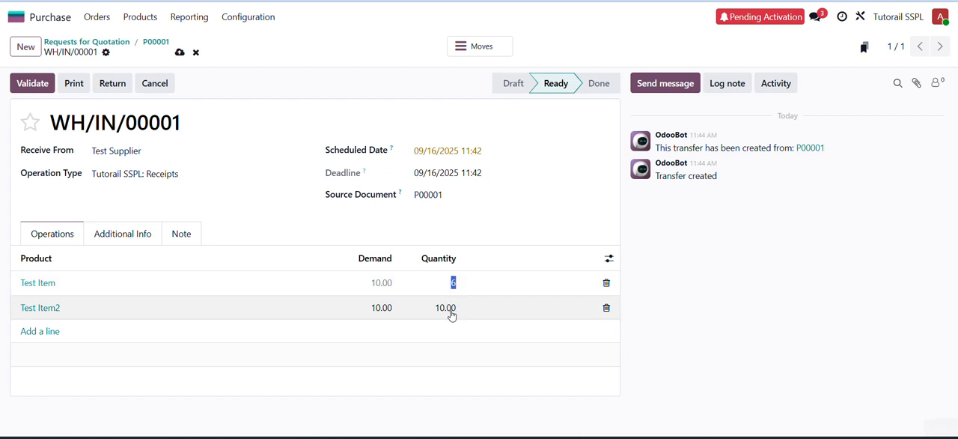
text(4)
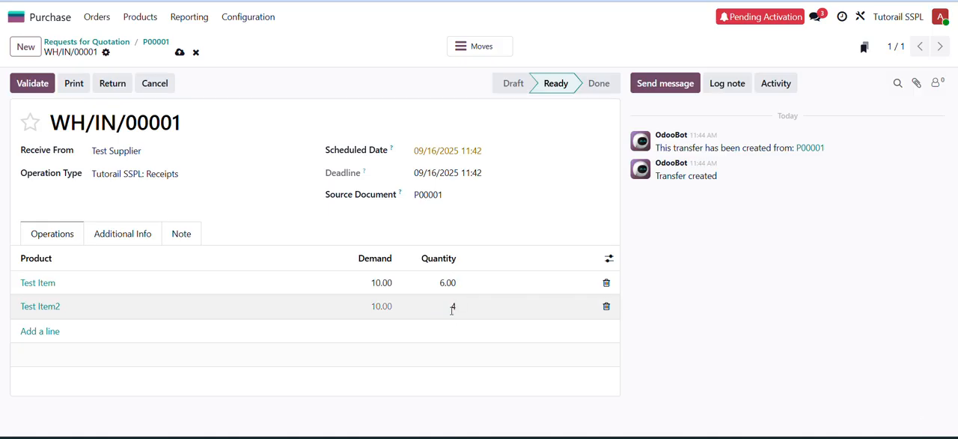
key(Return)
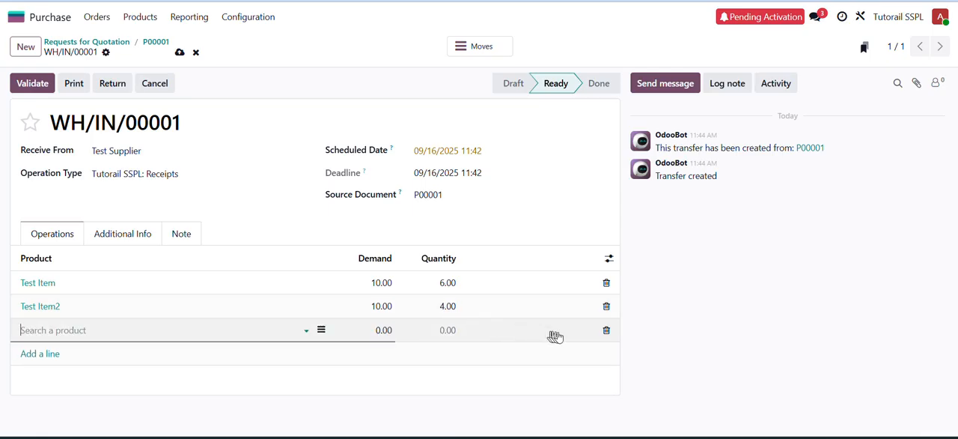
click(606, 330)
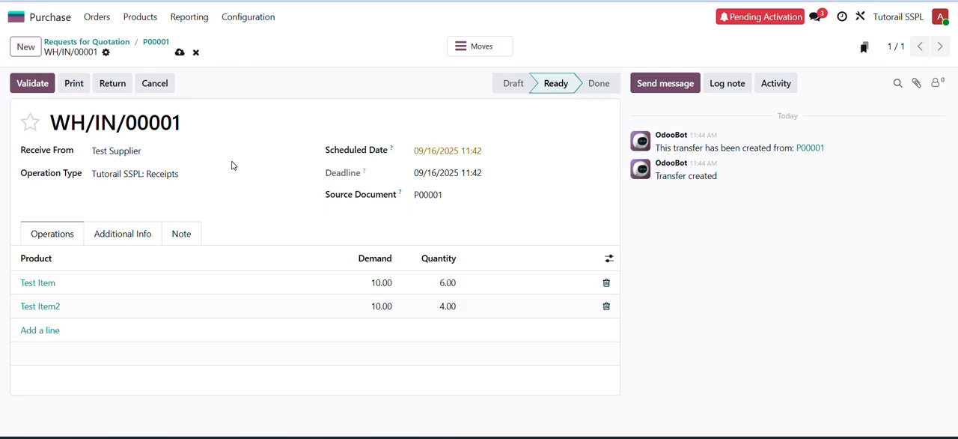
click(179, 53)
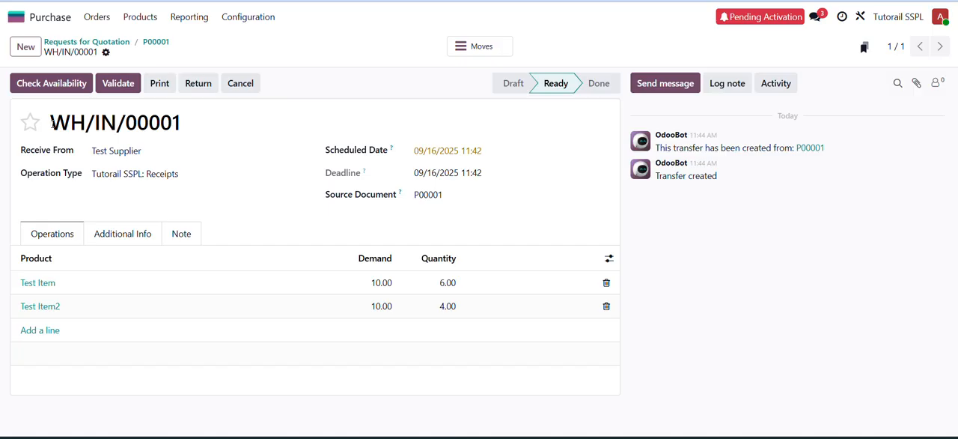
drag(51, 124, 86, 124)
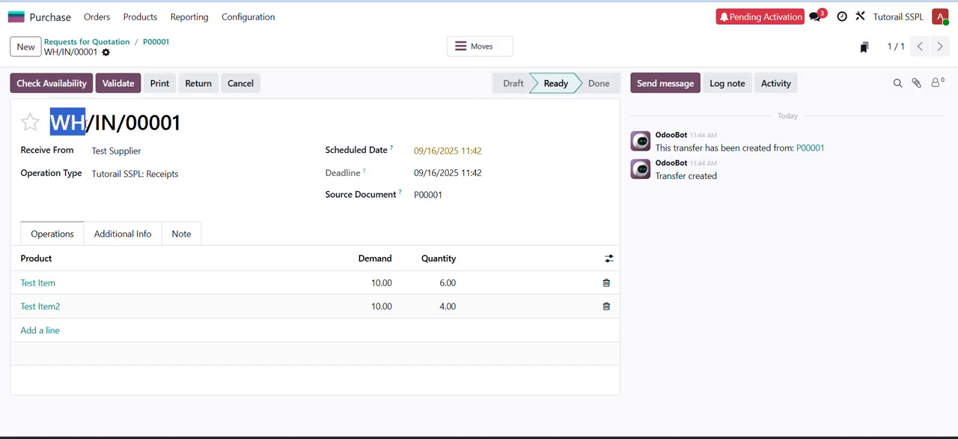
drag(95, 124, 117, 125)
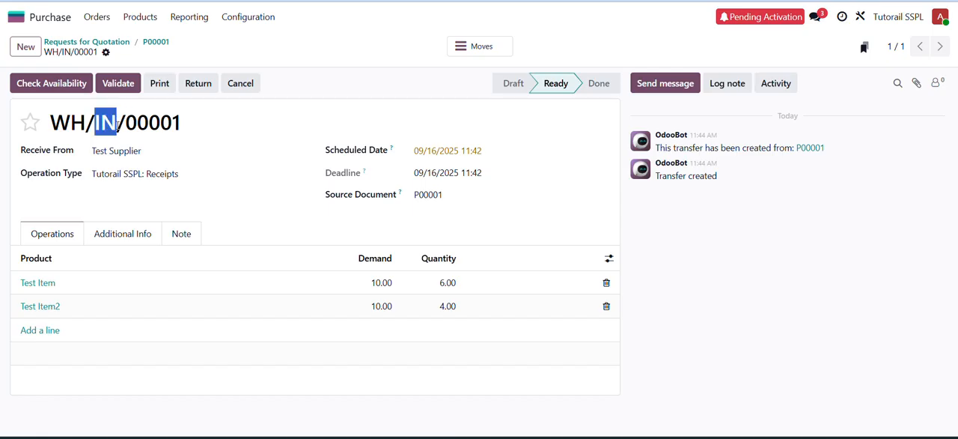
- Validate the partial receipt and create a backorder for the remaining quantities
click(187, 125)
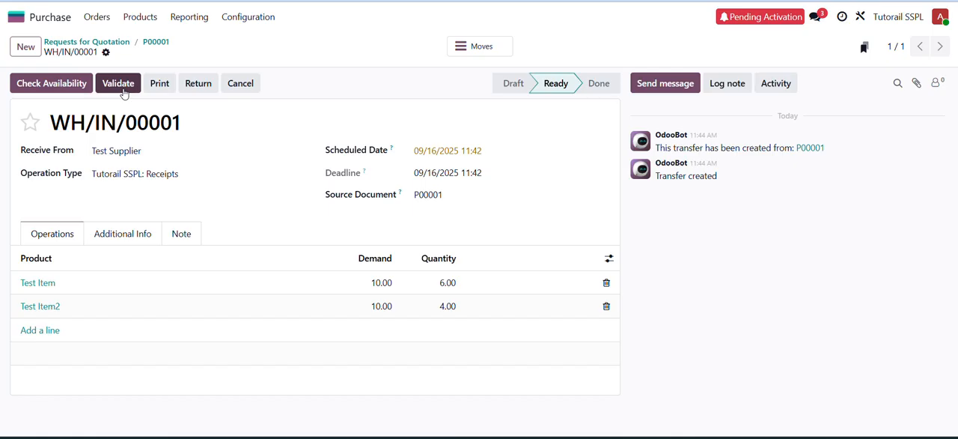
click(119, 83)
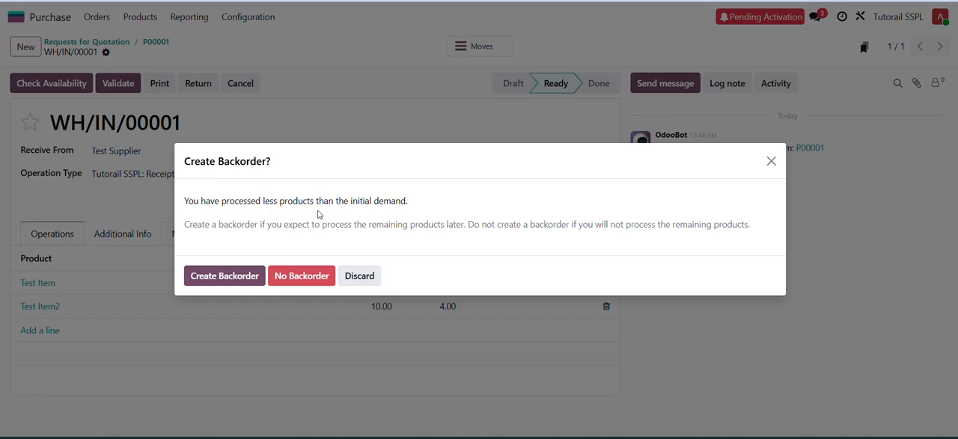
click(208, 282)
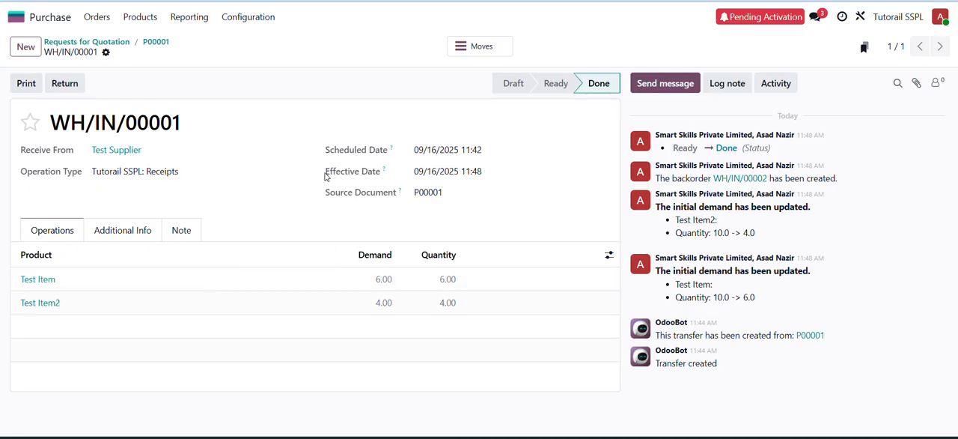
- Return to the purchase order and open the backorder receipt that is in Ready status
click(159, 43)
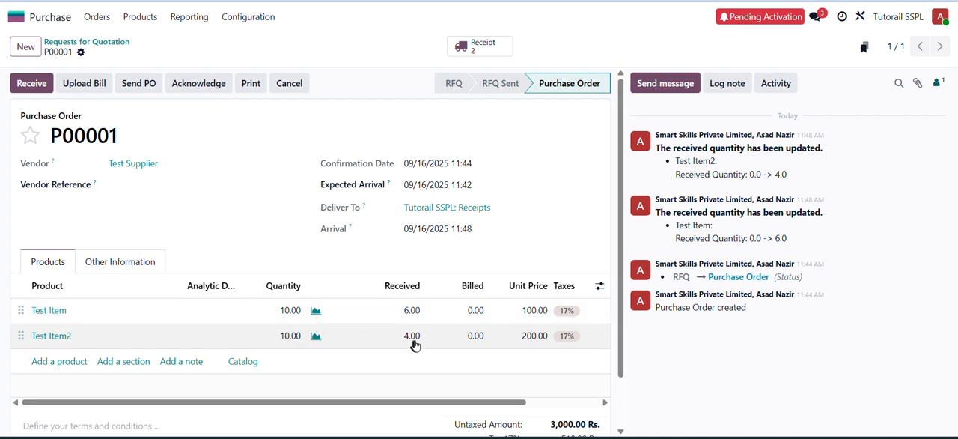
click(491, 56)
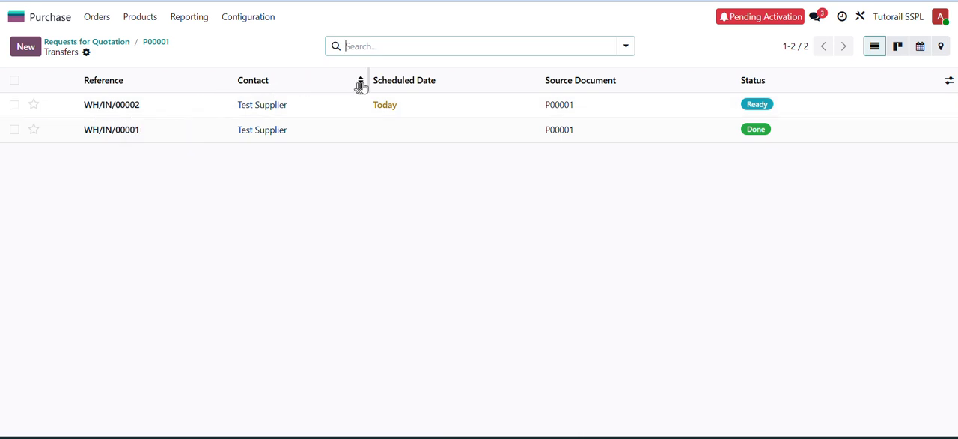
click(427, 109)
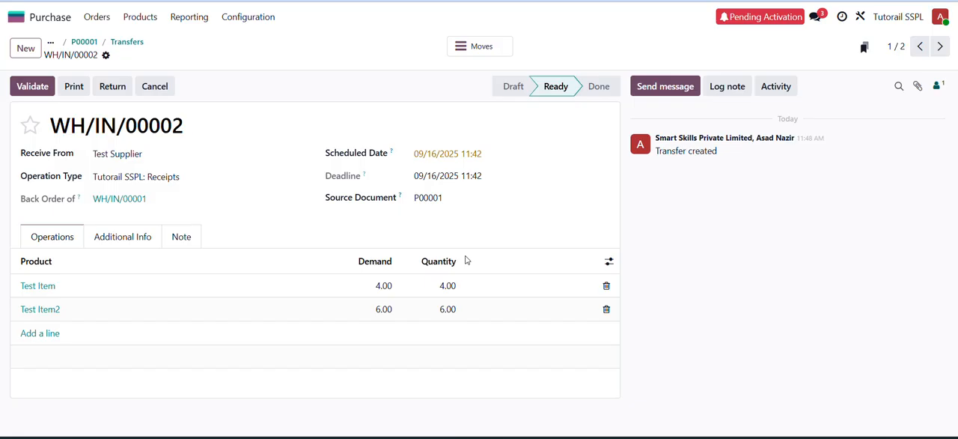
- Receive 1 of Test Item and 2 of Test Item2 on the backorder receipt, and validate it with another backorder
click(445, 289)
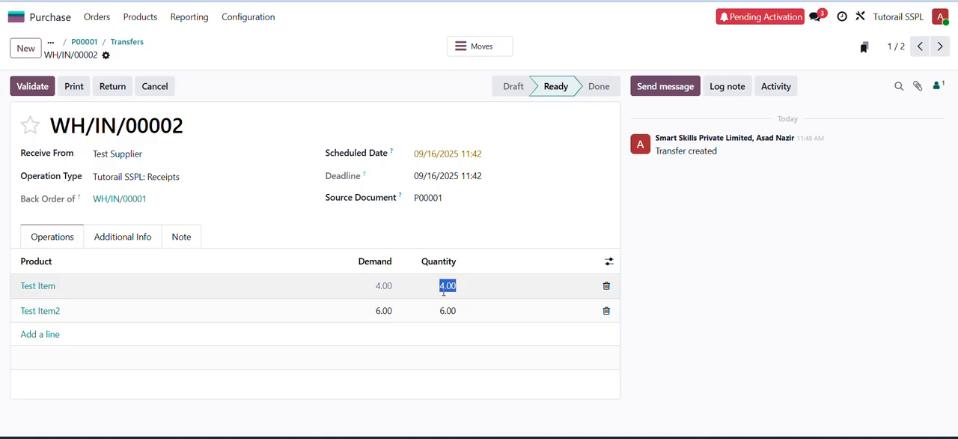
text(1)
click(447, 309)
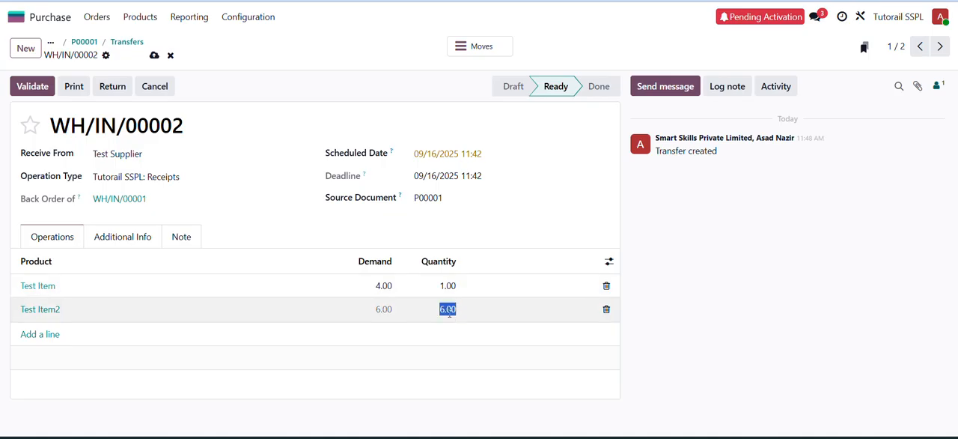
text(2)
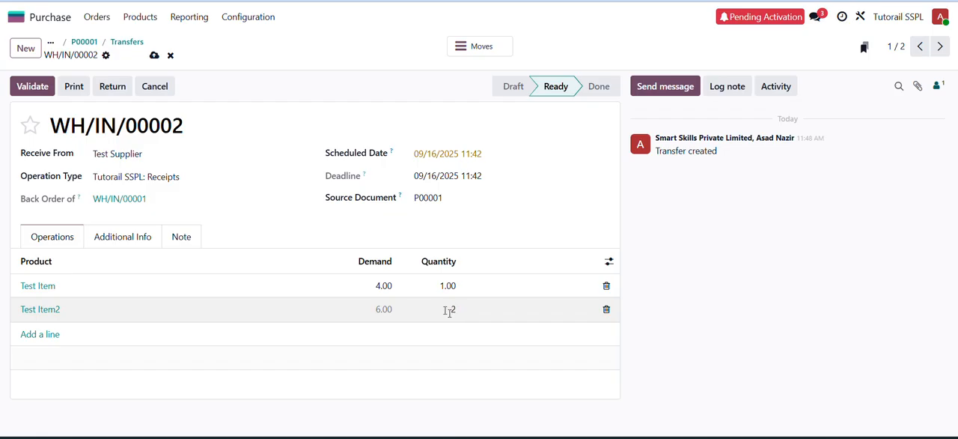
click(378, 238)
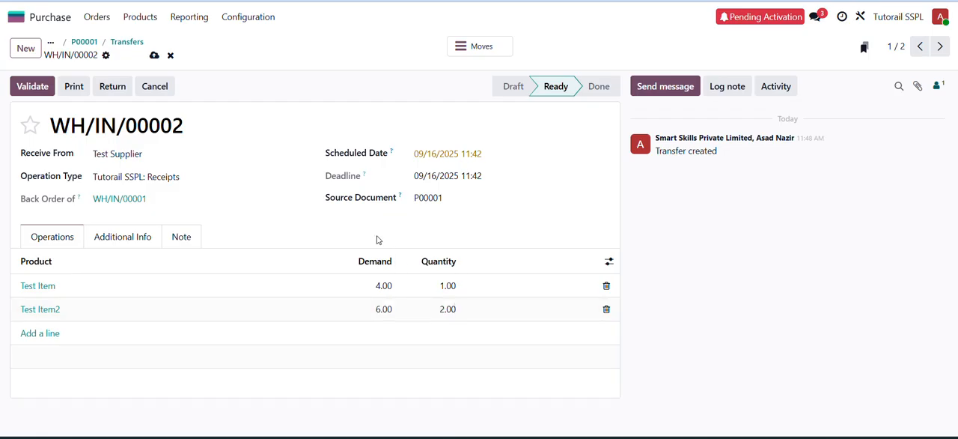
click(35, 88)
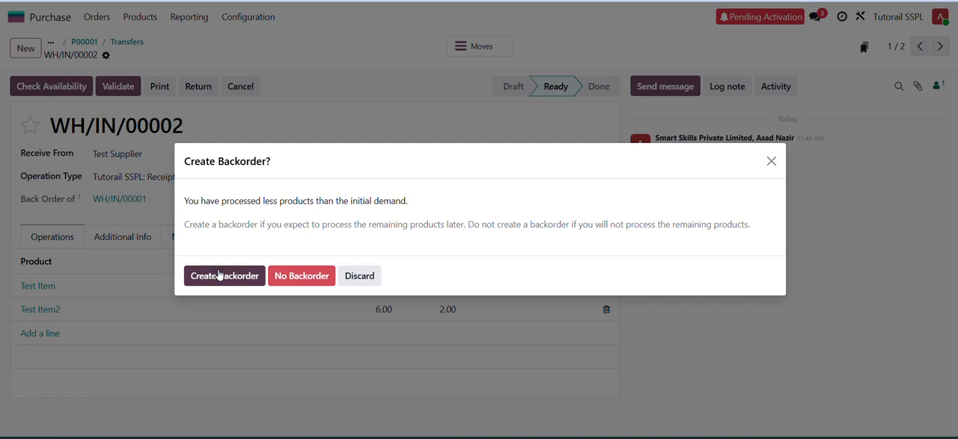
click(219, 274)
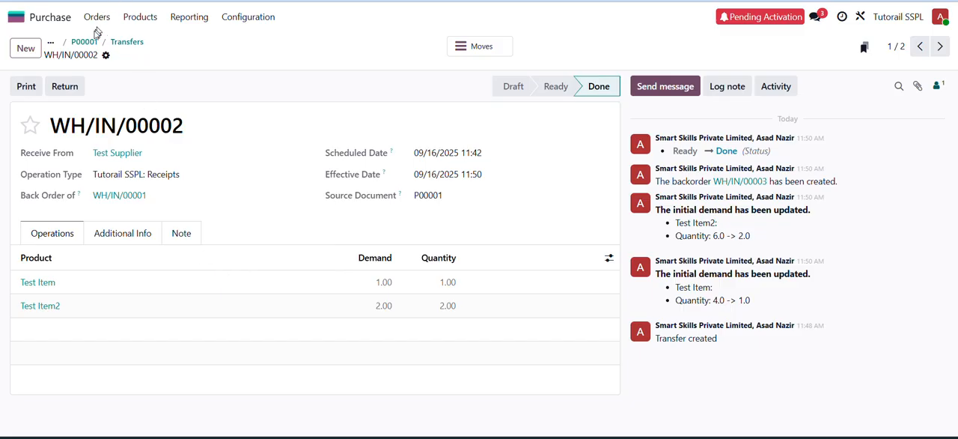
- Open the remaining Ready receipt from the purchase order and validate it for its full quantities
click(85, 42)
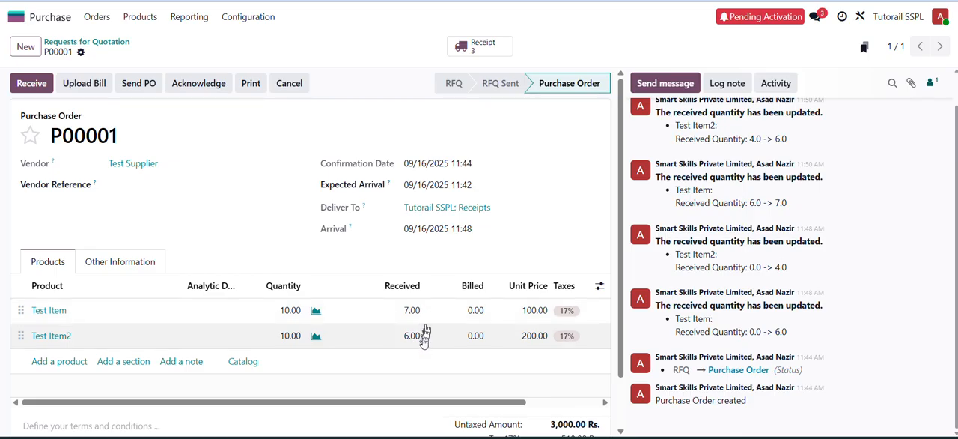
click(487, 54)
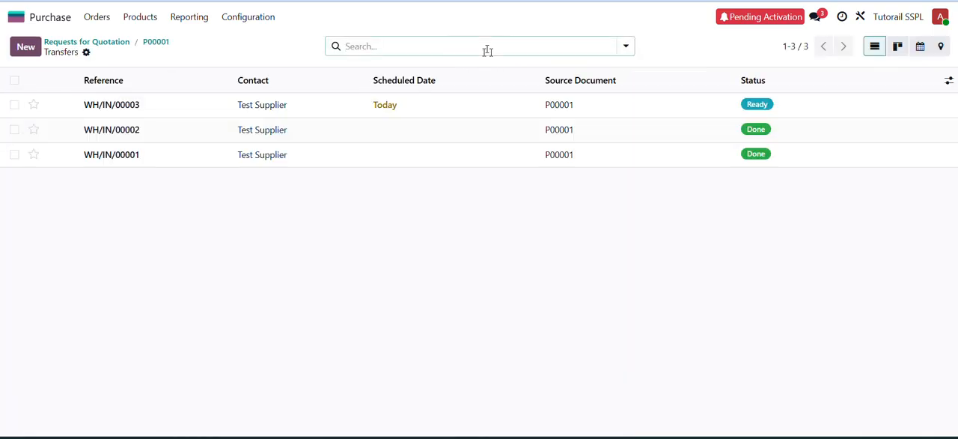
click(411, 107)
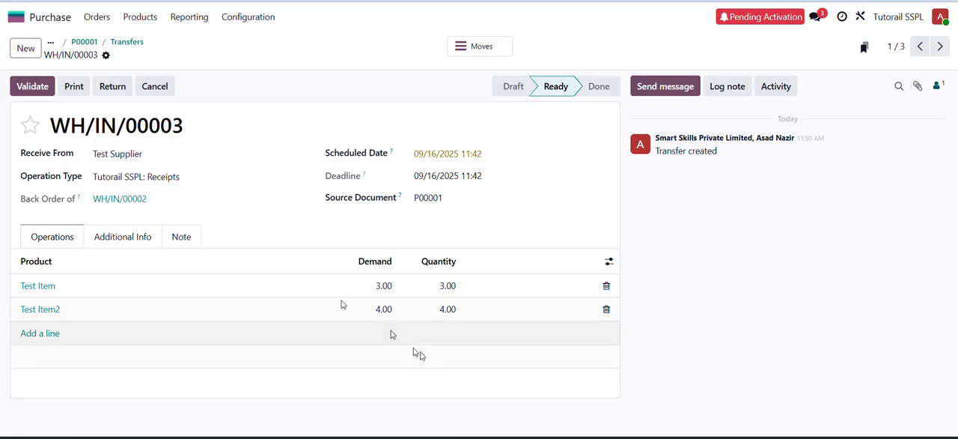
click(32, 87)
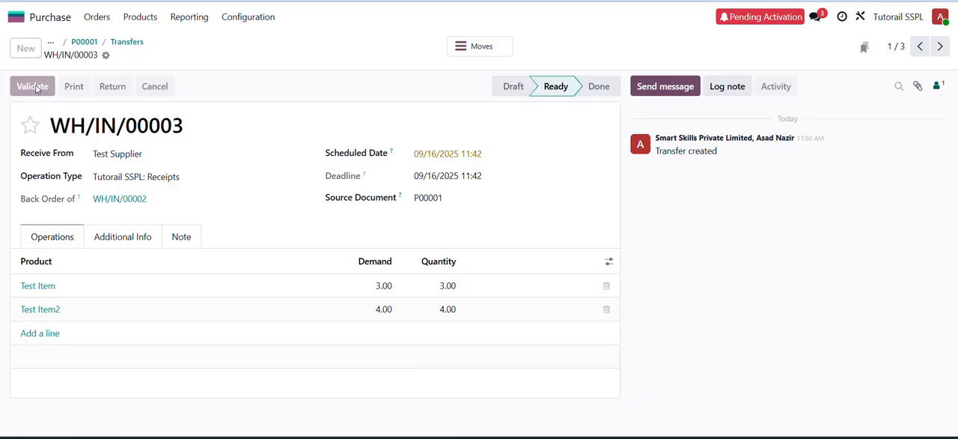
- Return to the purchase order and review its received quantities and their change history
click(84, 45)
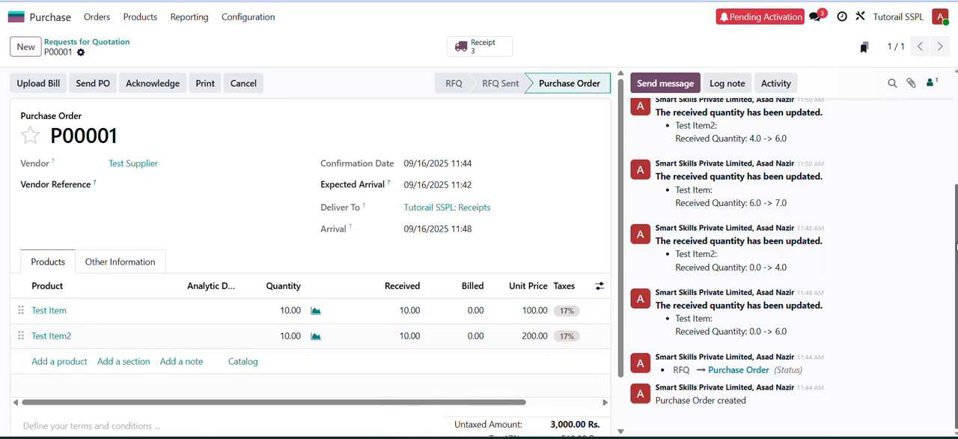
scroll(941, 150, up, 3)
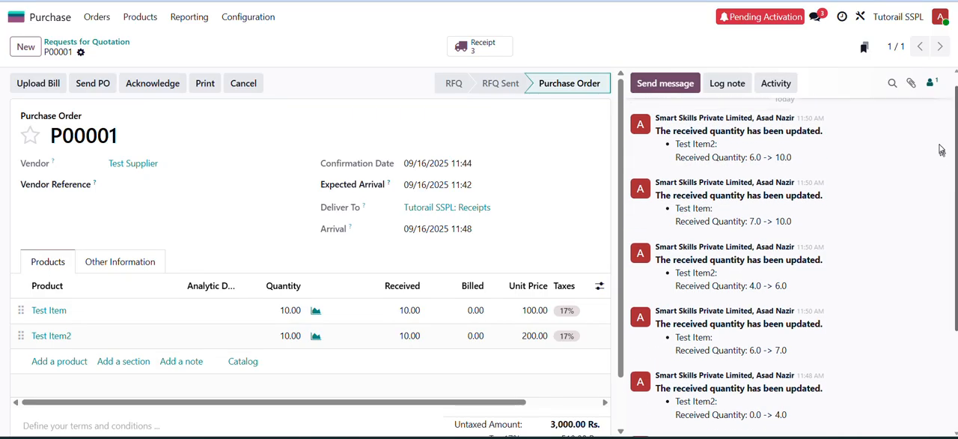
scroll(942, 145, down, 3)
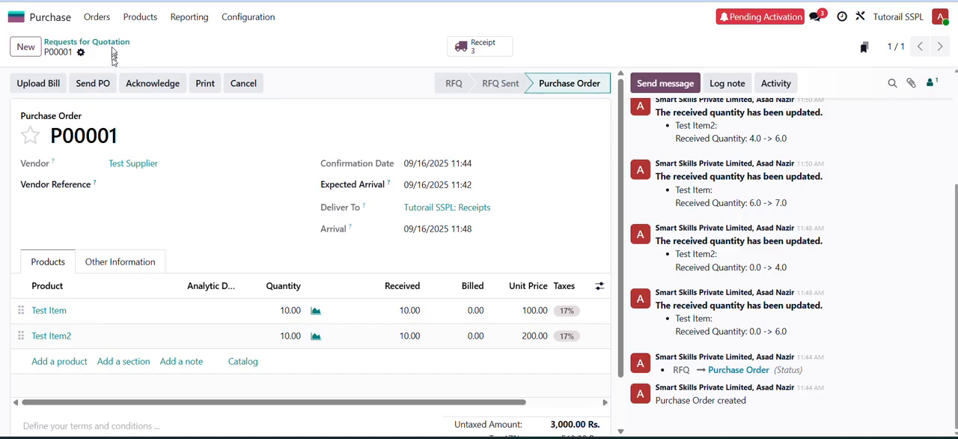
- Upload 133516835781473793.jpg from the Pictures folder as the vendor bill for the purchase order
click(47, 86)
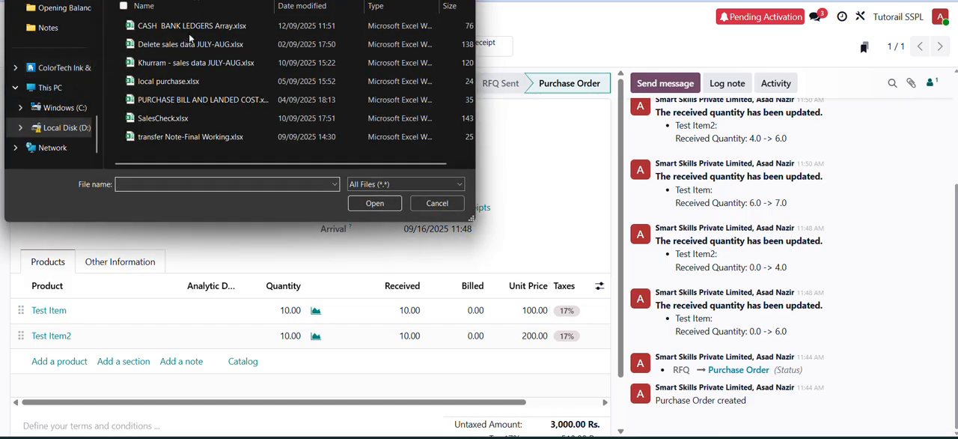
scroll(95, 46, up, 5)
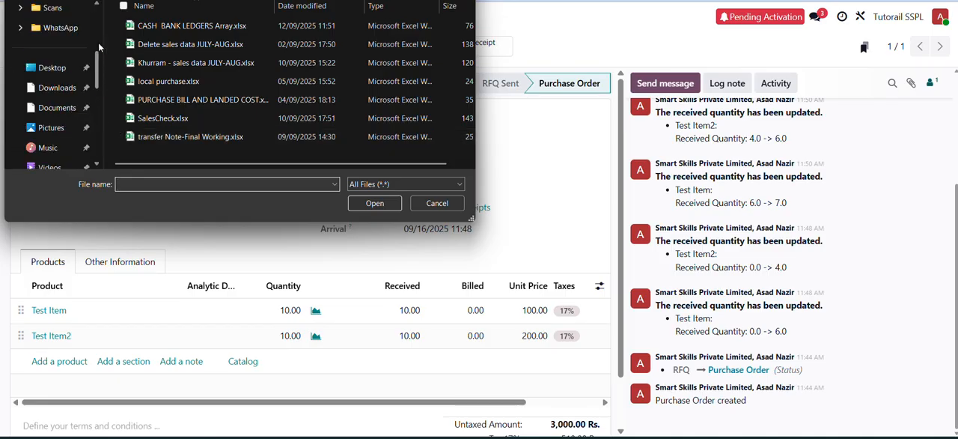
click(62, 127)
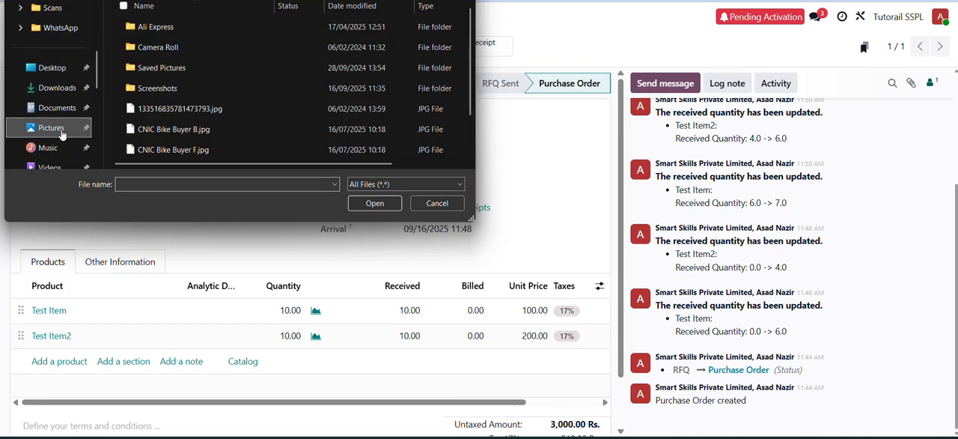
click(175, 110)
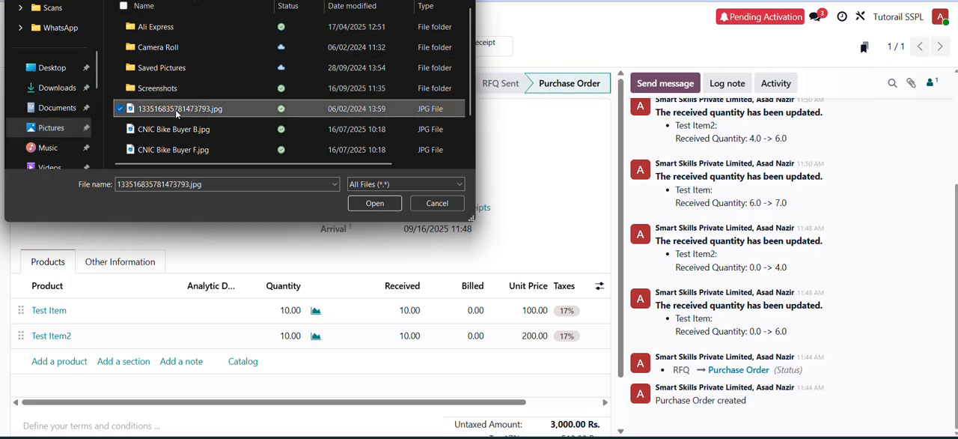
double_click(175, 109)
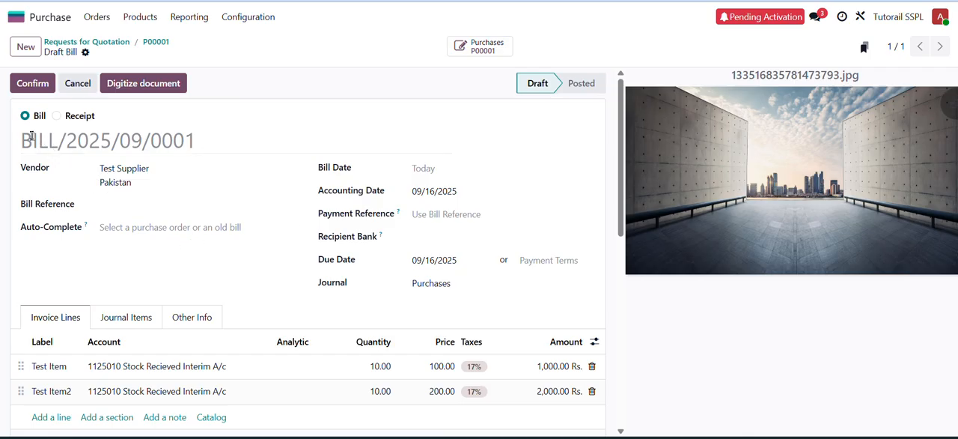
- Set the draft bill's date to 09/01/2025
click(152, 204)
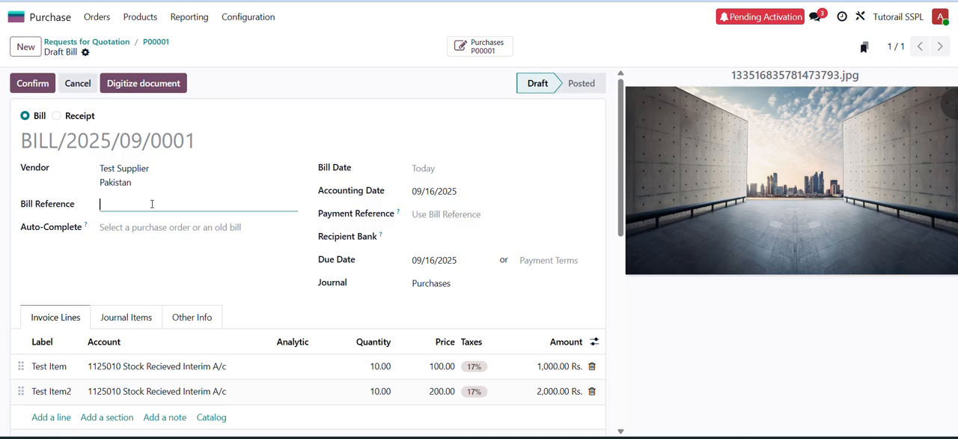
click(464, 169)
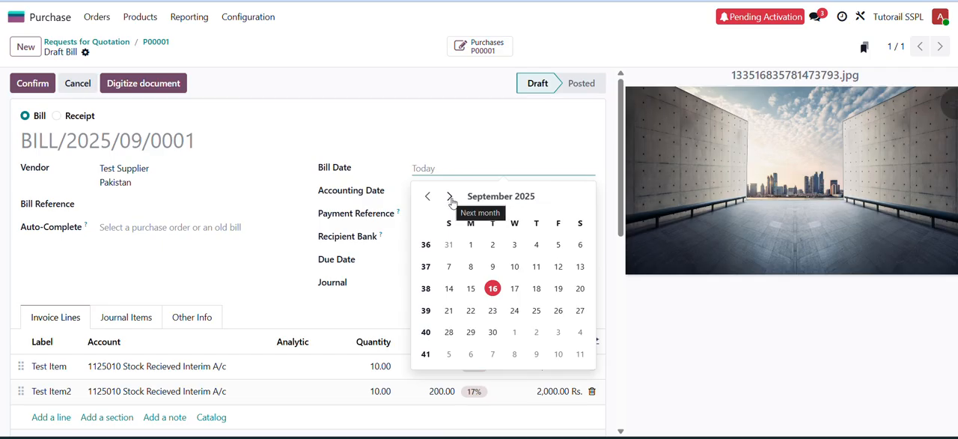
click(471, 246)
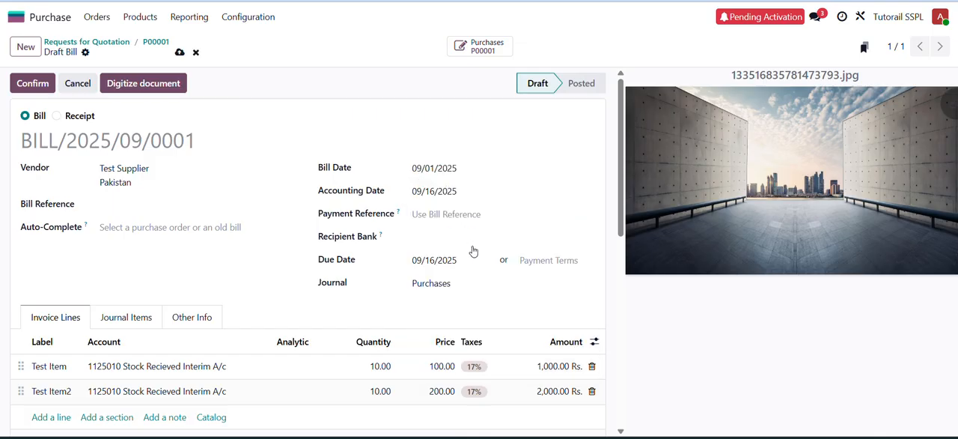
- Try 08/31/2025 and 08/07/2025 as the draft bill's date
click(441, 170)
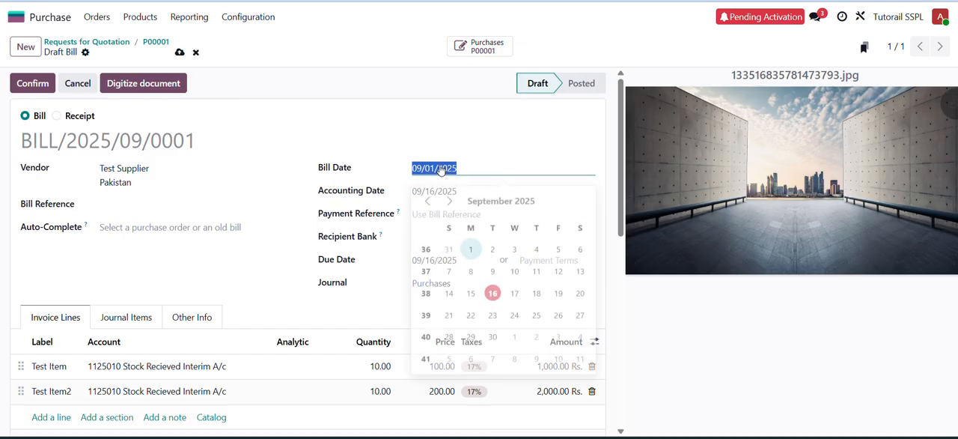
click(428, 196)
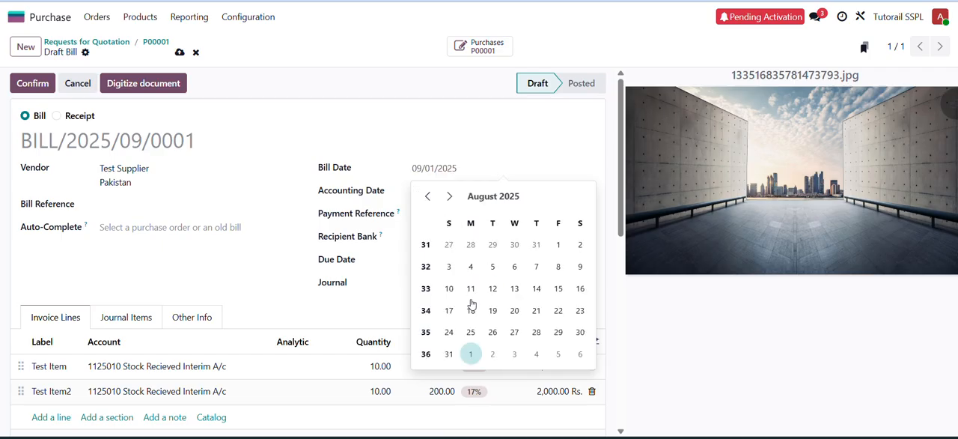
click(448, 353)
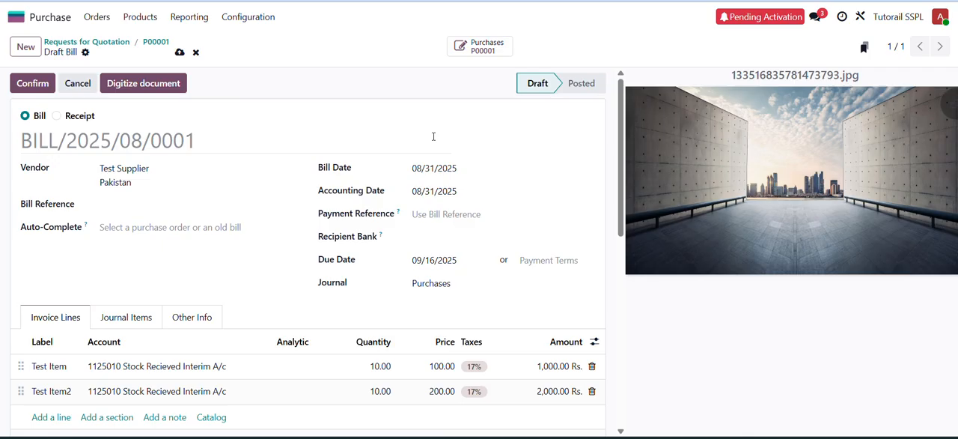
click(434, 168)
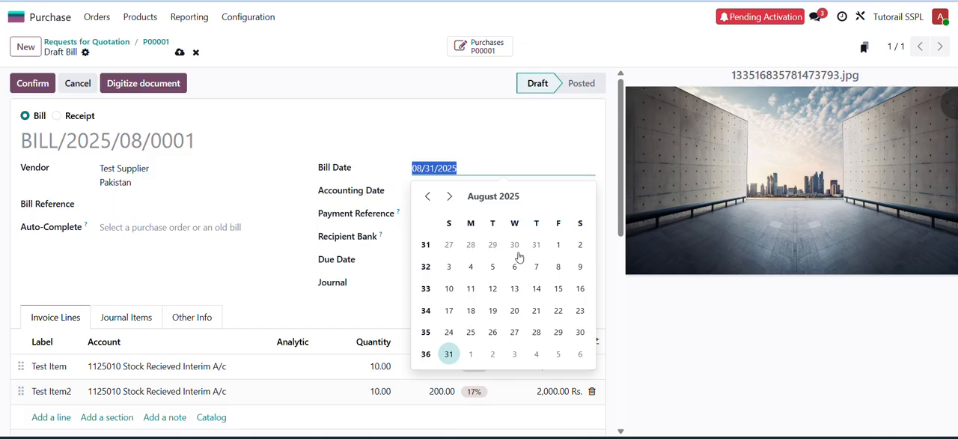
click(537, 266)
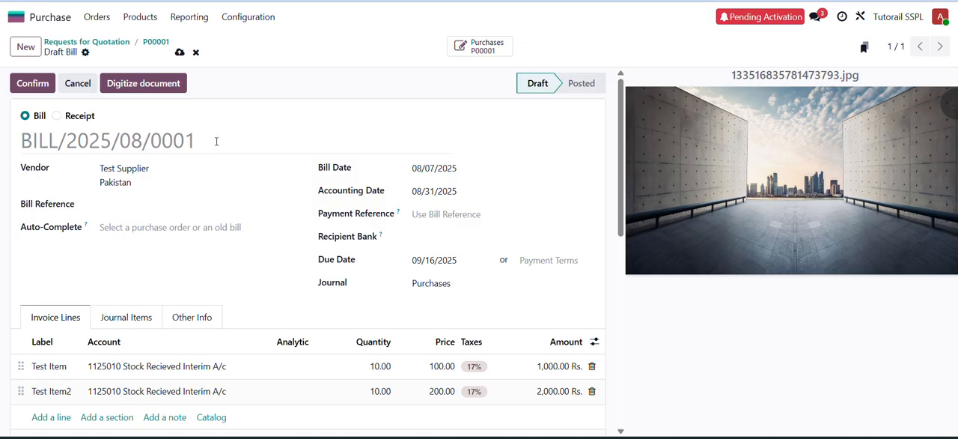
- Set the draft bill's date to 09/10/2025
click(445, 170)
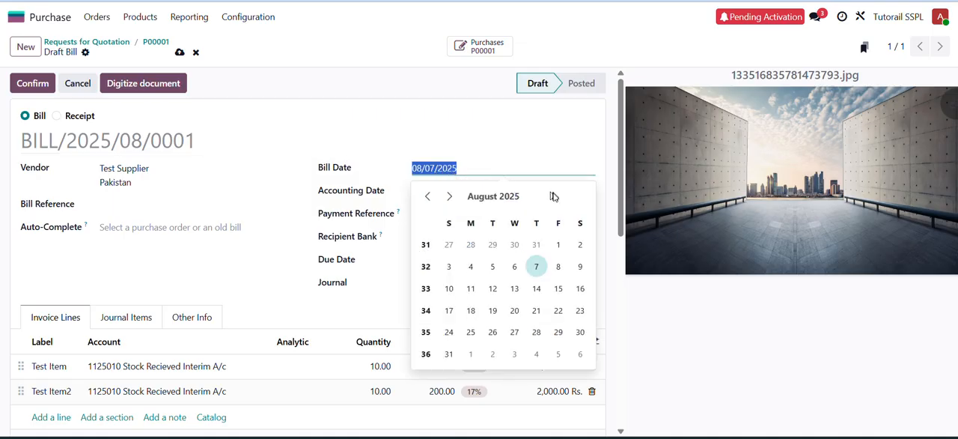
click(451, 198)
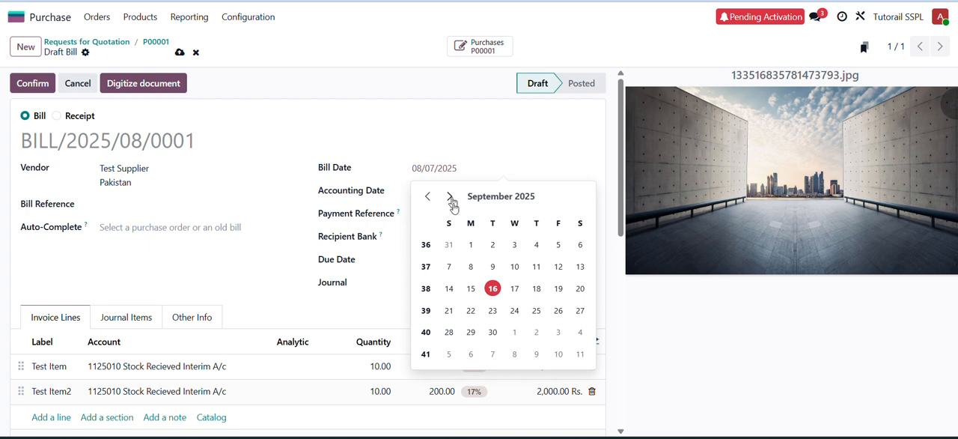
click(512, 267)
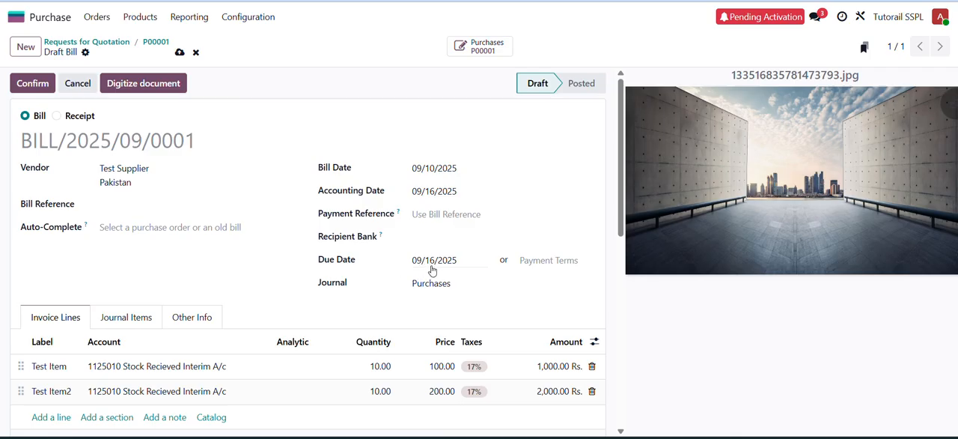
- Set the draft bill's due date to 10/31/2025
click(431, 270)
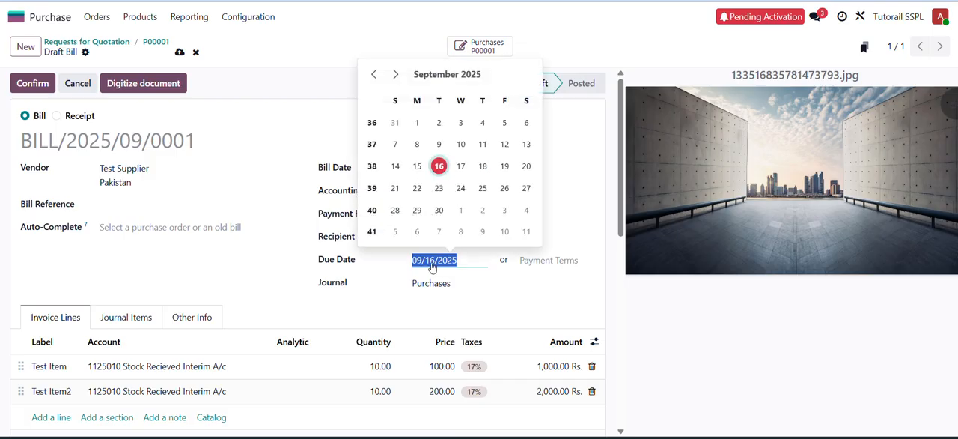
click(396, 79)
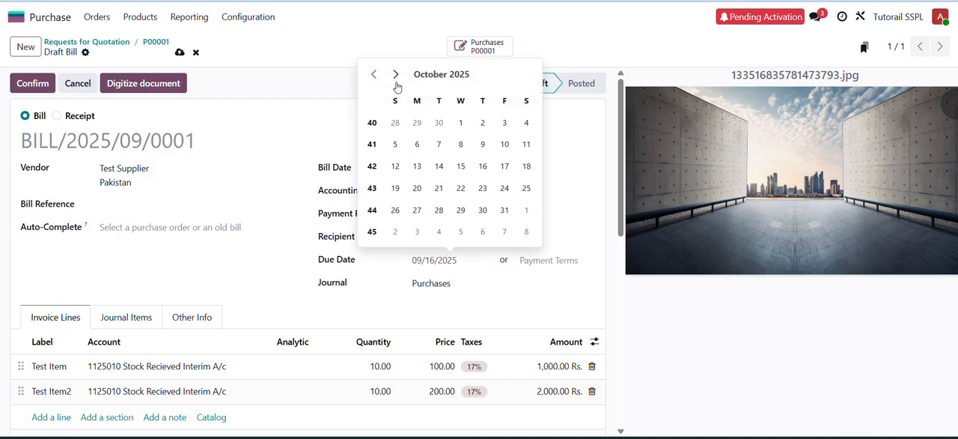
click(503, 210)
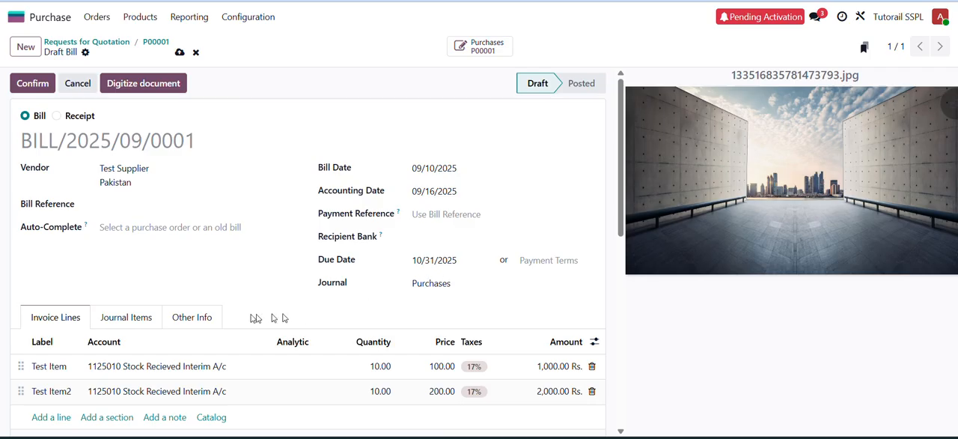
- Review the draft bill's invoice lines and totals, and confirm the vendor bill
scroll(239, 317, down, 3)
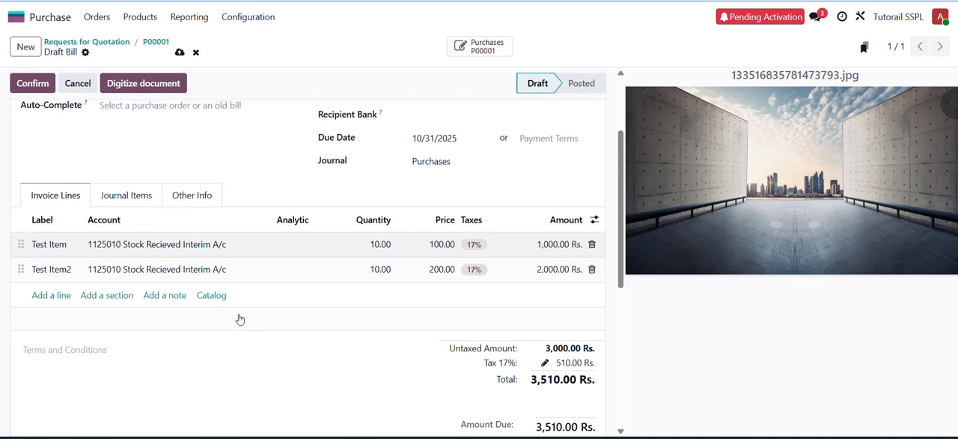
scroll(240, 318, up, 3)
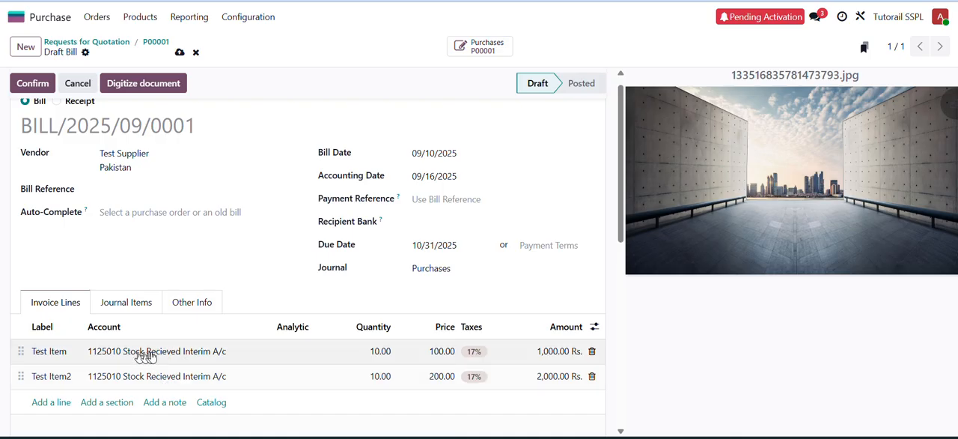
scroll(173, 356, up, 1)
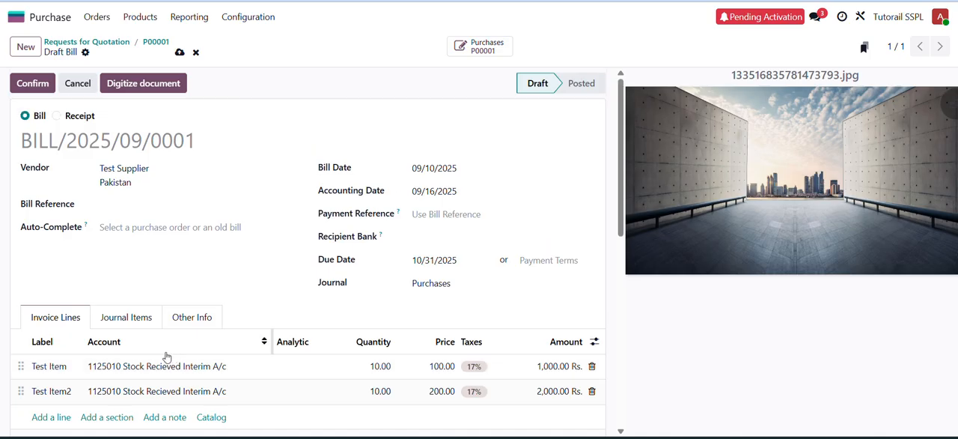
click(33, 83)
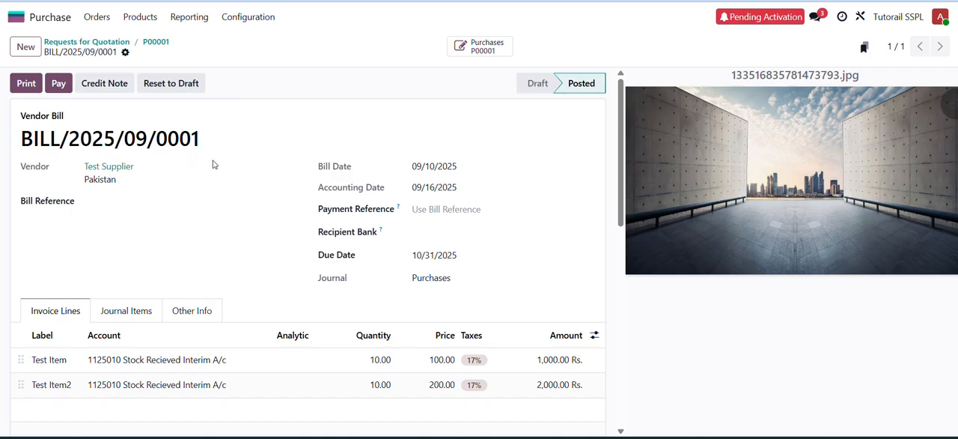
- Open the General Ledger report in Accounting and expand the 2221001 Payable to Suppliers account
click(18, 18)
text(acccou)
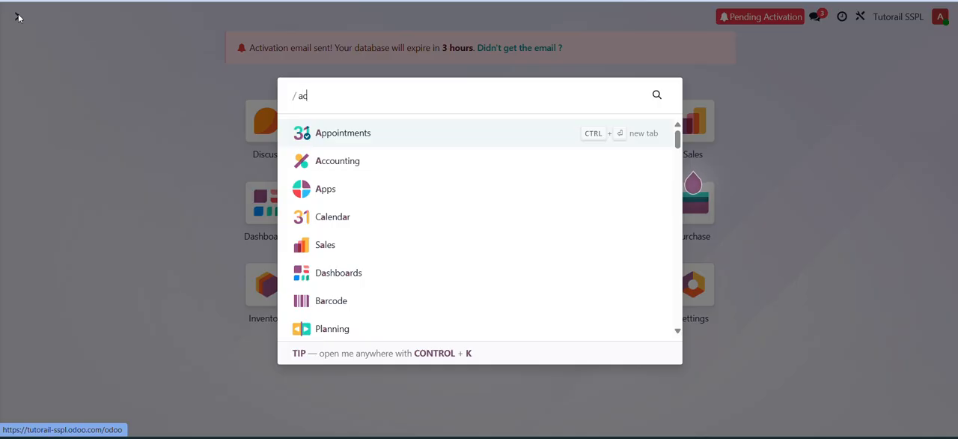
key(BackSpace)
key(BackSpace)
key(BackSpace)
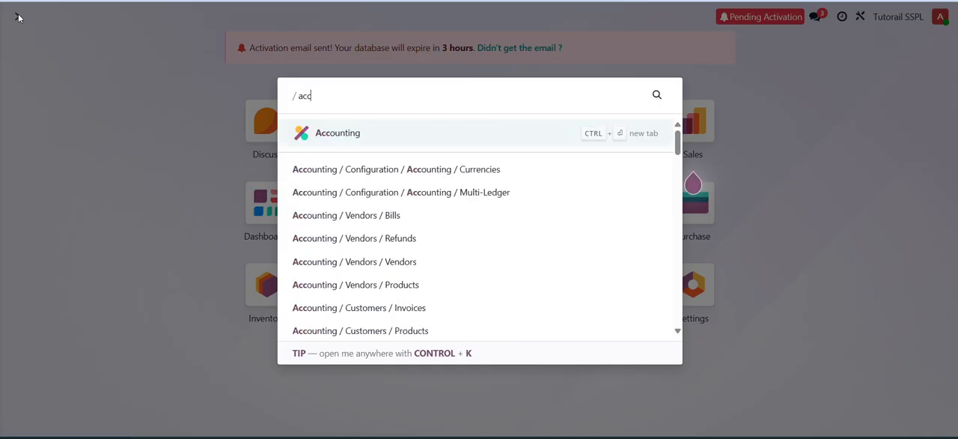
key(Return)
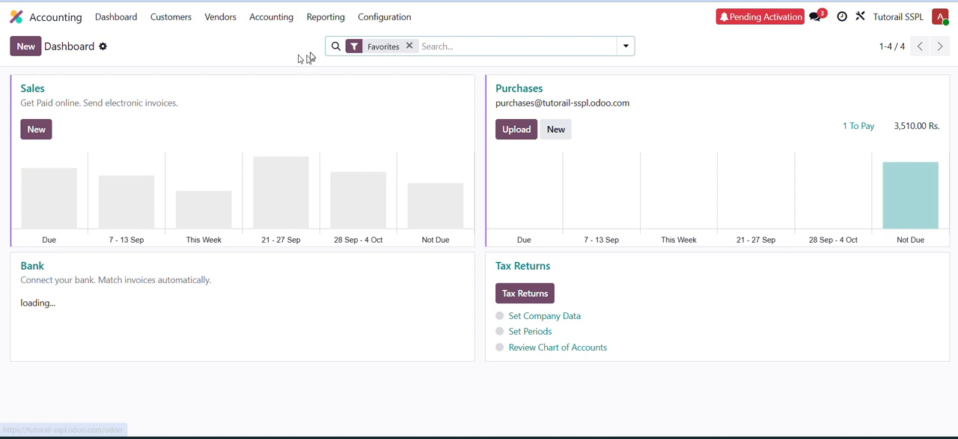
click(325, 16)
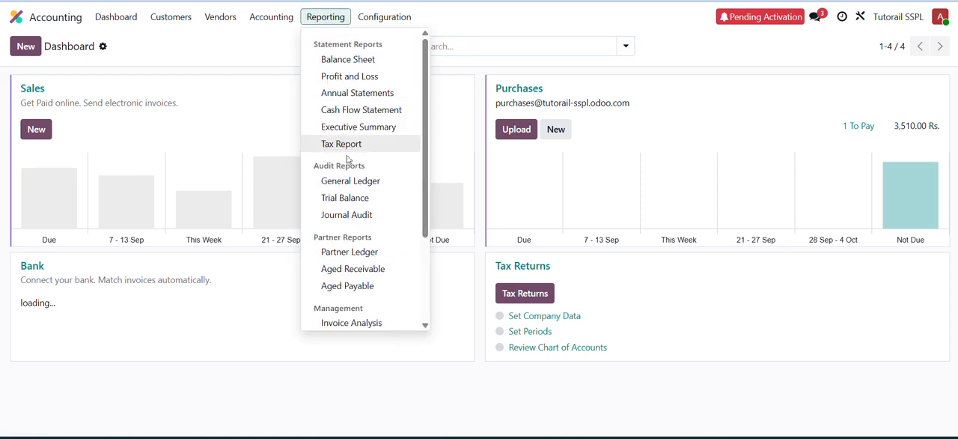
click(345, 184)
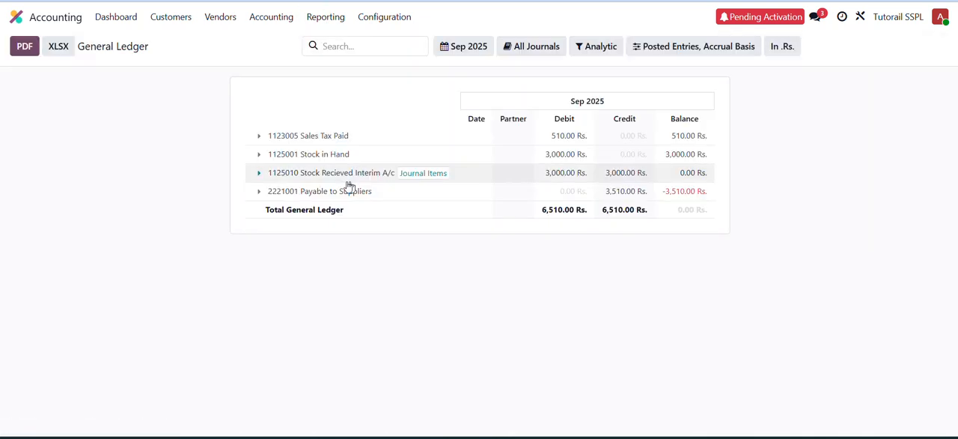
click(259, 193)
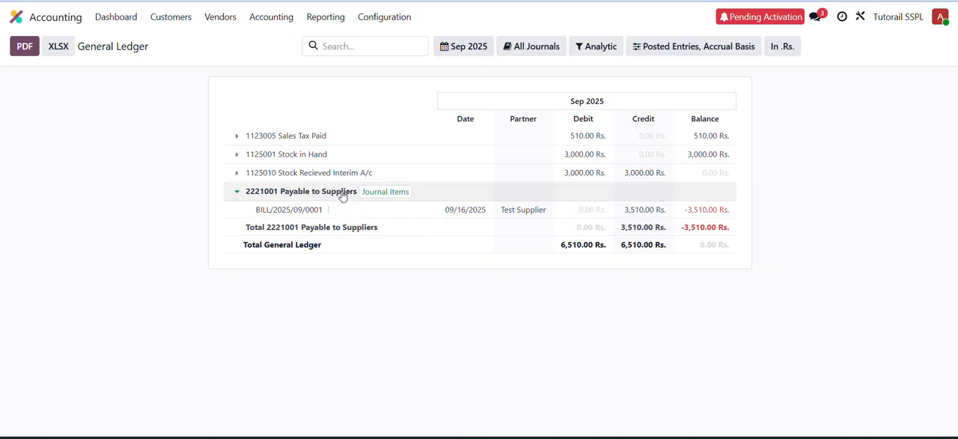
- Open the Partner Ledger report and expand the Test Supplier entries
click(334, 19)
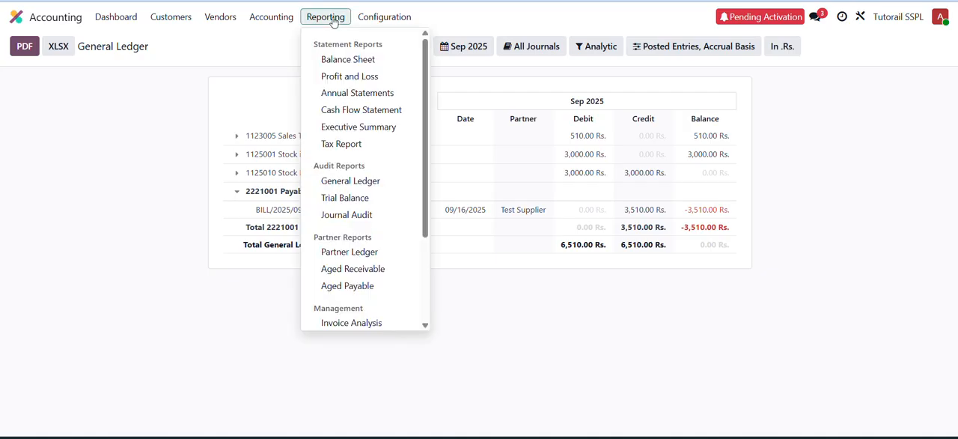
click(357, 255)
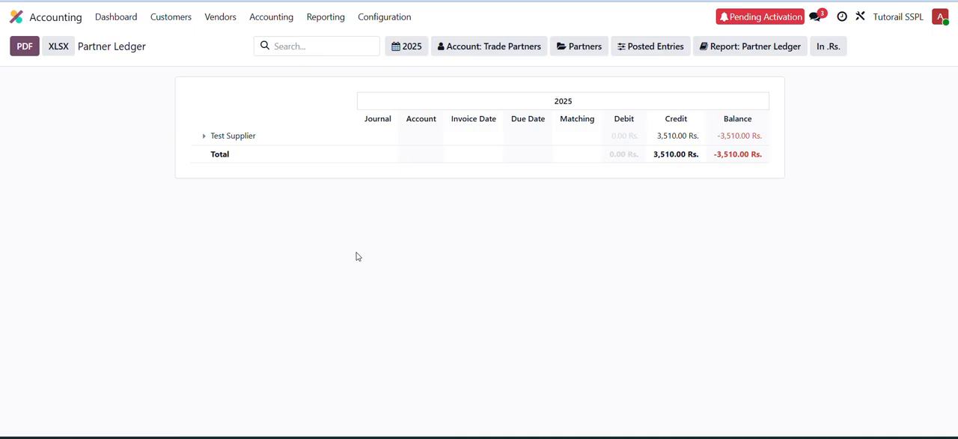
click(206, 140)
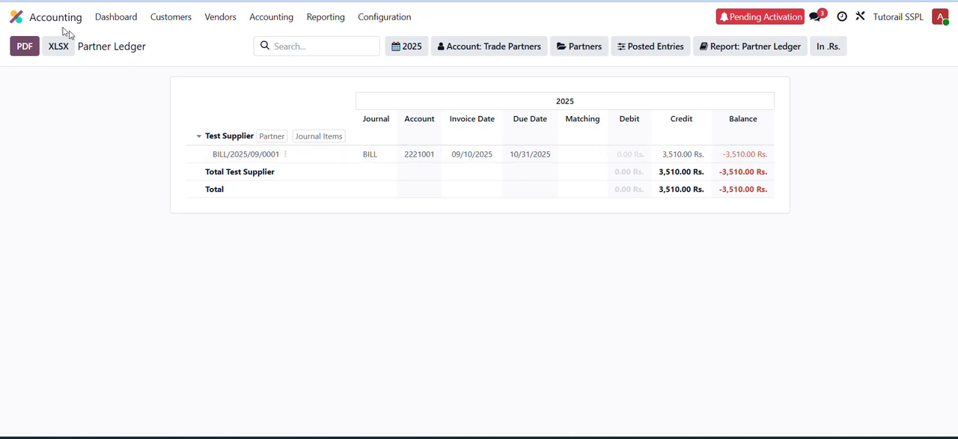
- Open the Test Item product in Inventory and view its history of incoming and outgoing stock moves
click(21, 17)
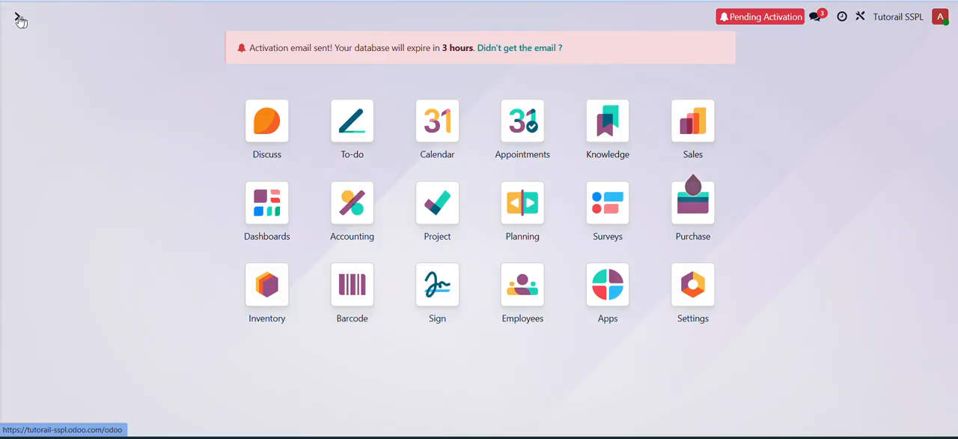
click(283, 297)
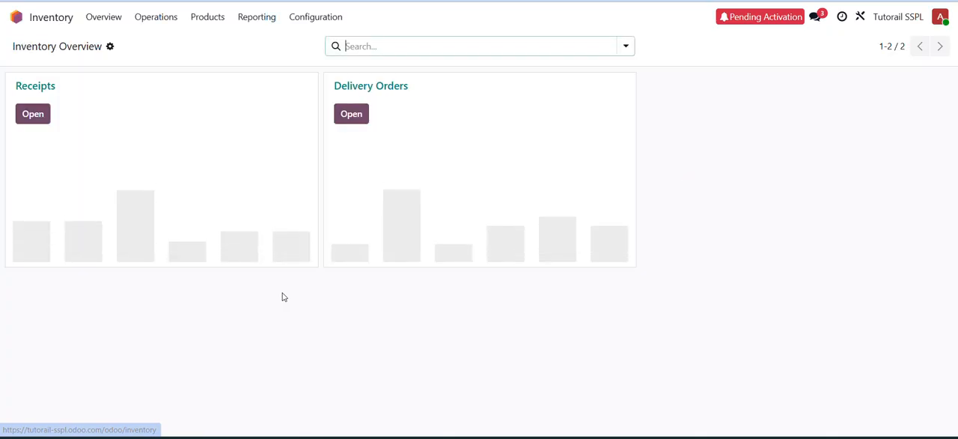
click(199, 20)
click(214, 43)
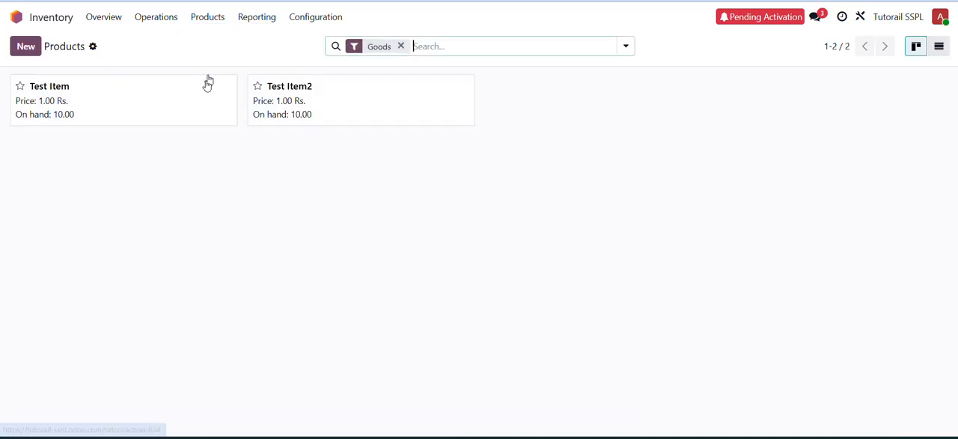
click(135, 103)
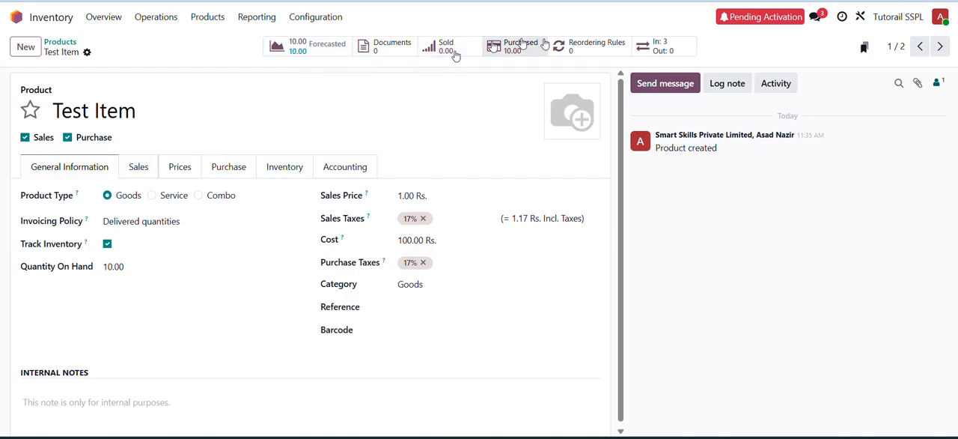
click(683, 49)
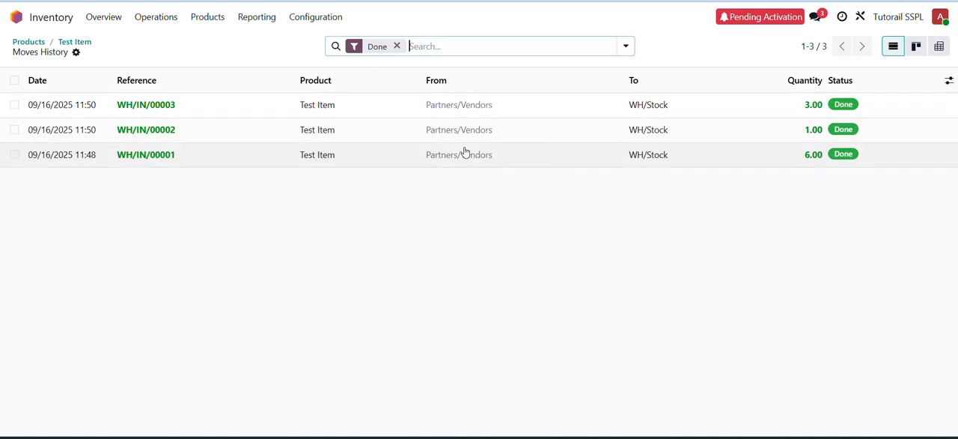
- Check the cost on the Test Item product record and open the Inventory Stock report
click(19, 21)
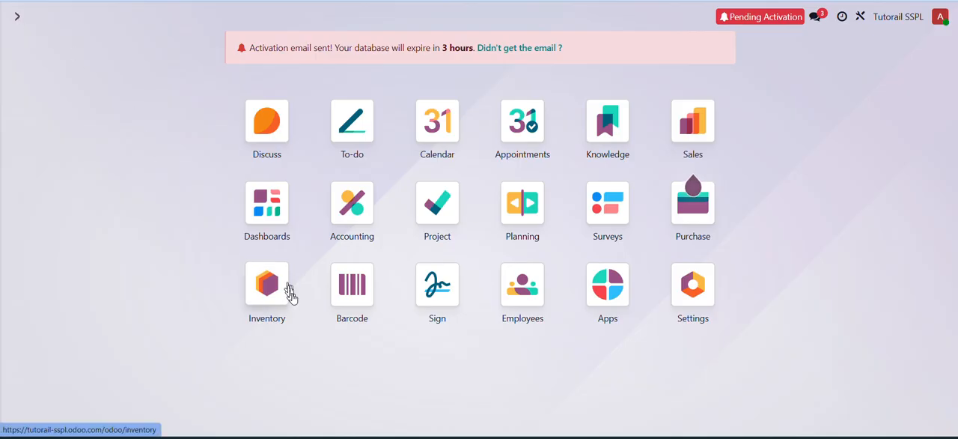
click(262, 303)
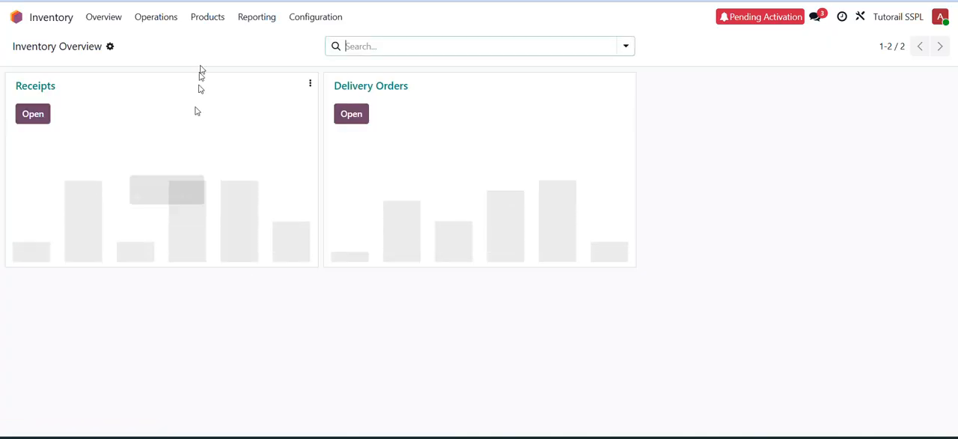
click(206, 18)
click(207, 40)
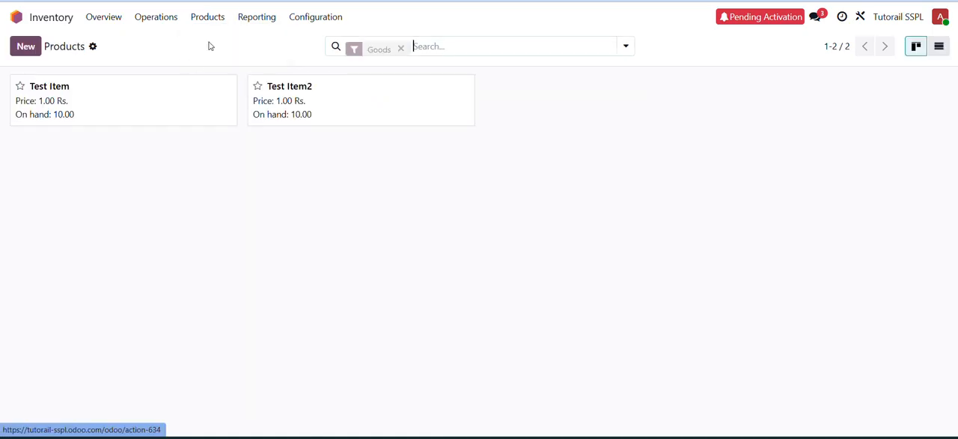
click(82, 95)
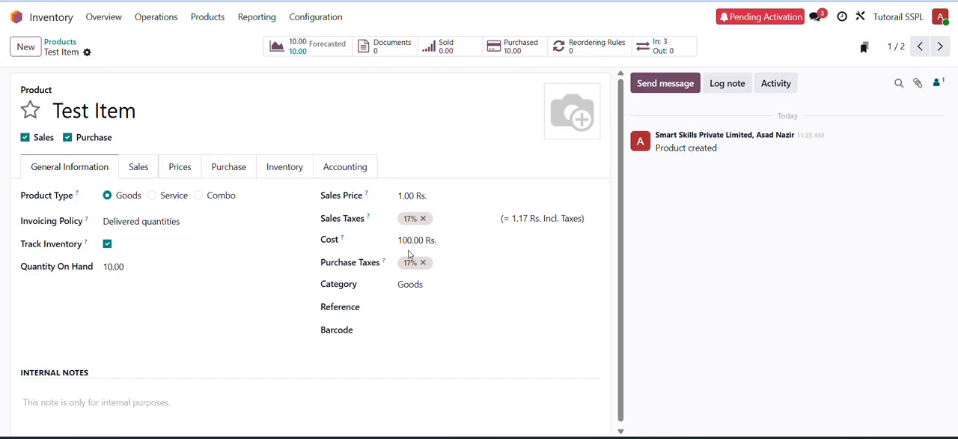
click(246, 22)
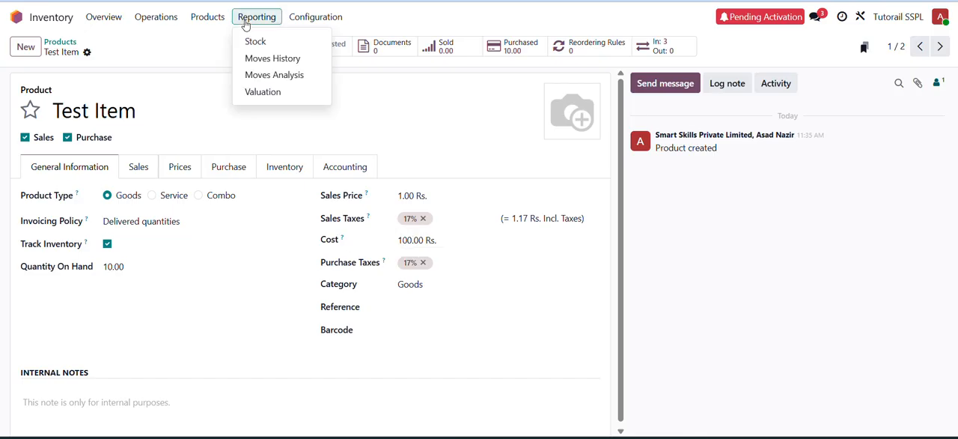
click(254, 42)
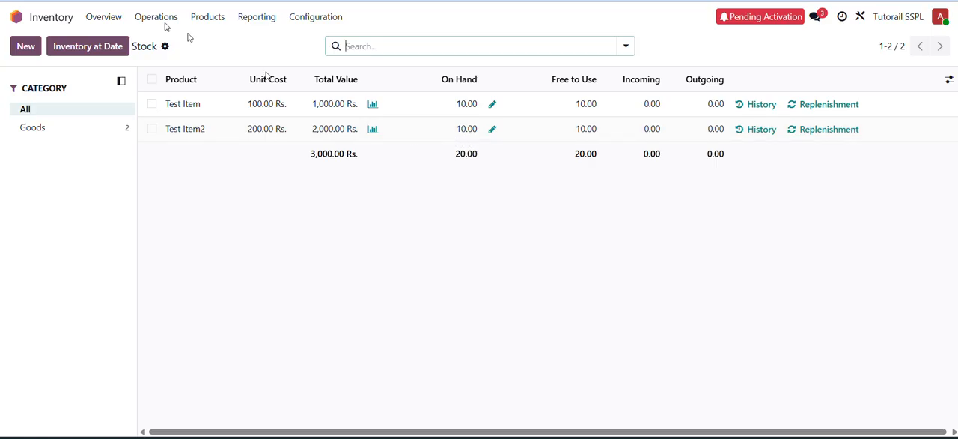
- Duplicate the current browser tab and open the Sales app from the home screen
right_click(89, 1)
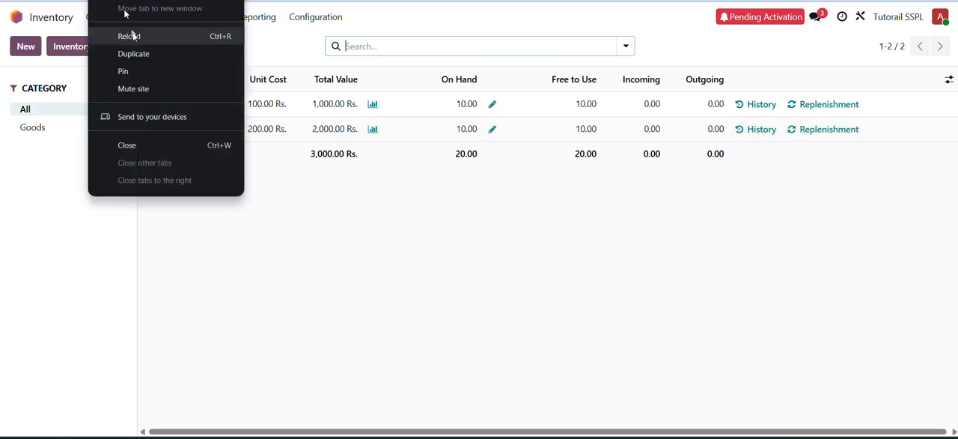
click(138, 54)
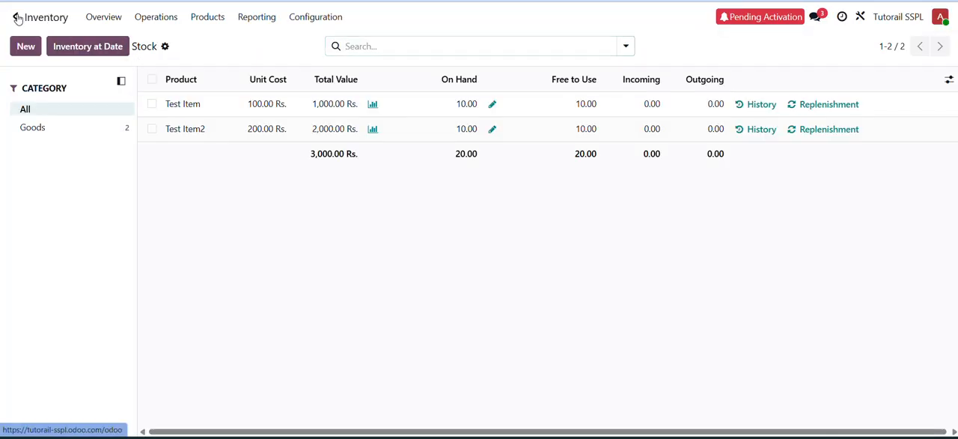
click(17, 16)
text(sales)
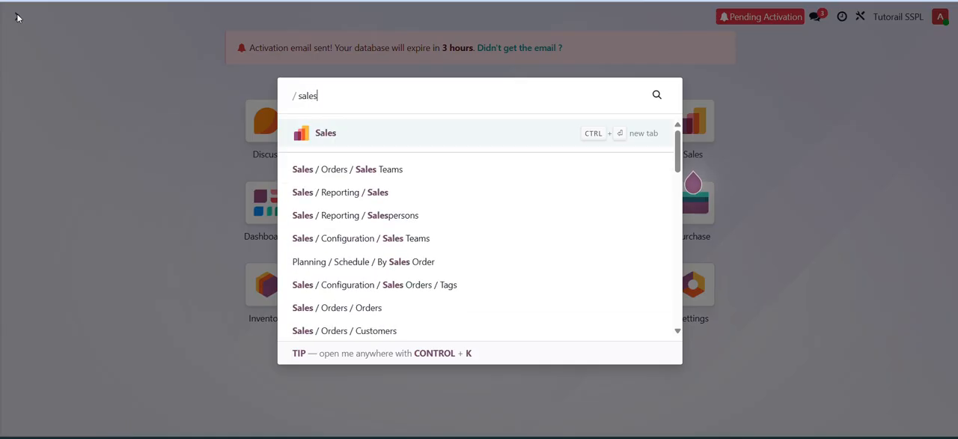
key(Return)
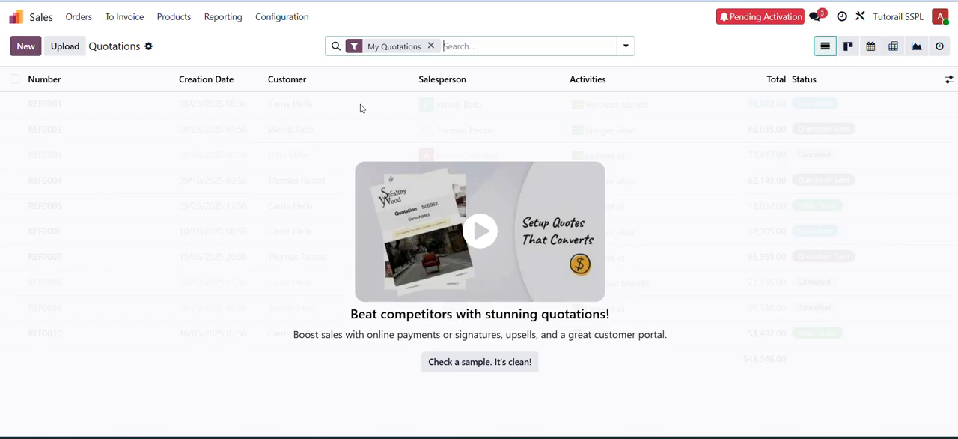
- Clear the My Quotations filter and start a new quotation, opening a full creation form for a new customer named Test Customer
click(431, 46)
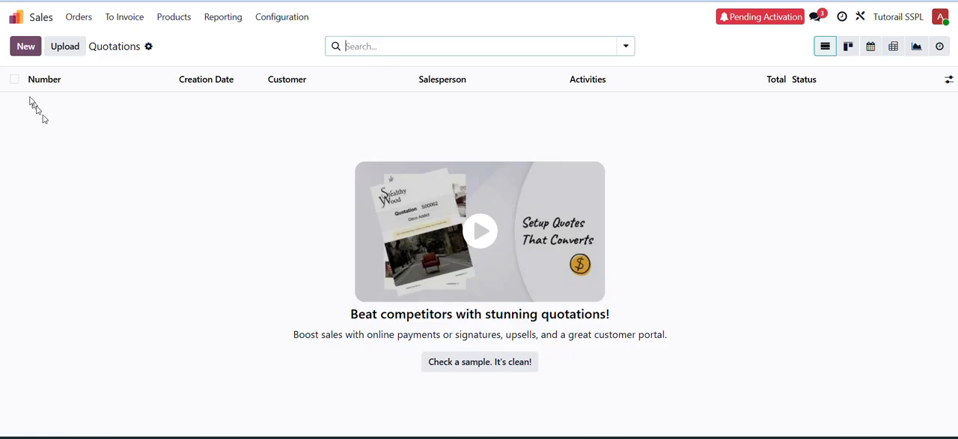
click(25, 52)
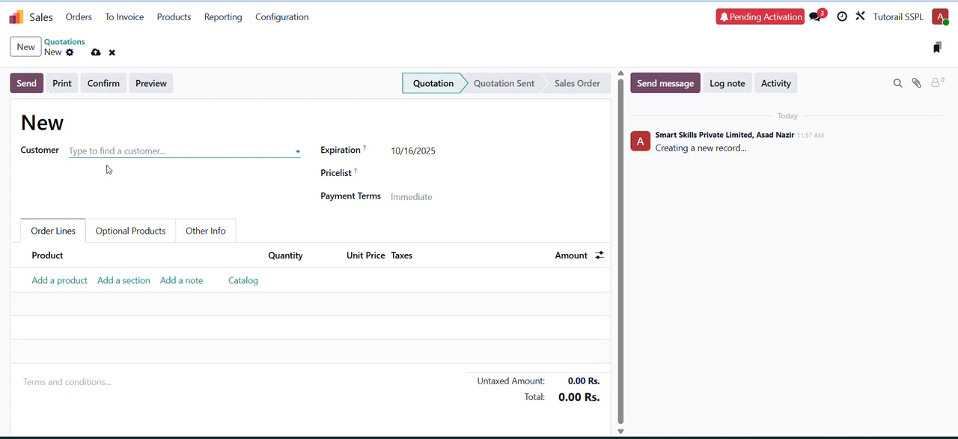
text(Test )
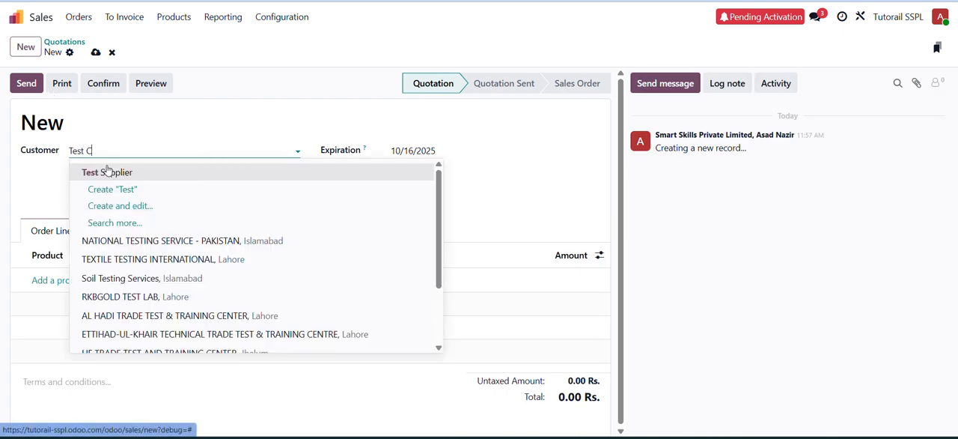
text(Customer)
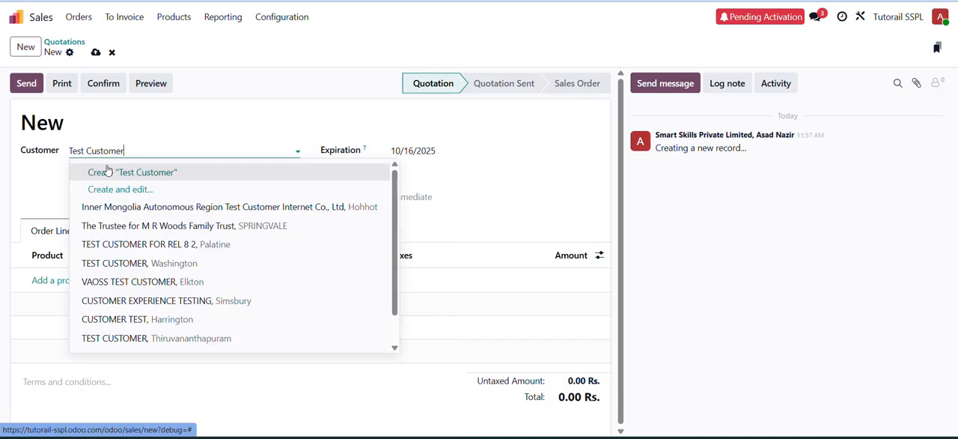
click(108, 188)
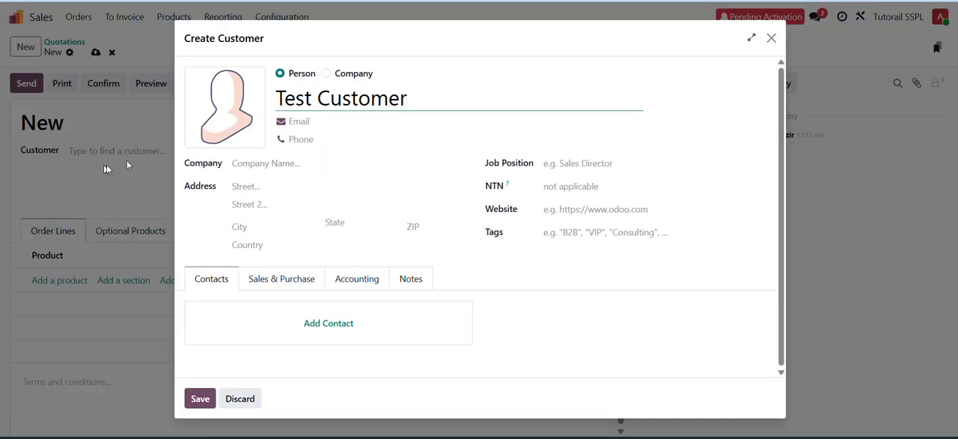
- Set the new customer's country to Pakistan, check the sales and purchase settings, and save the customer
click(277, 244)
text(paksi)
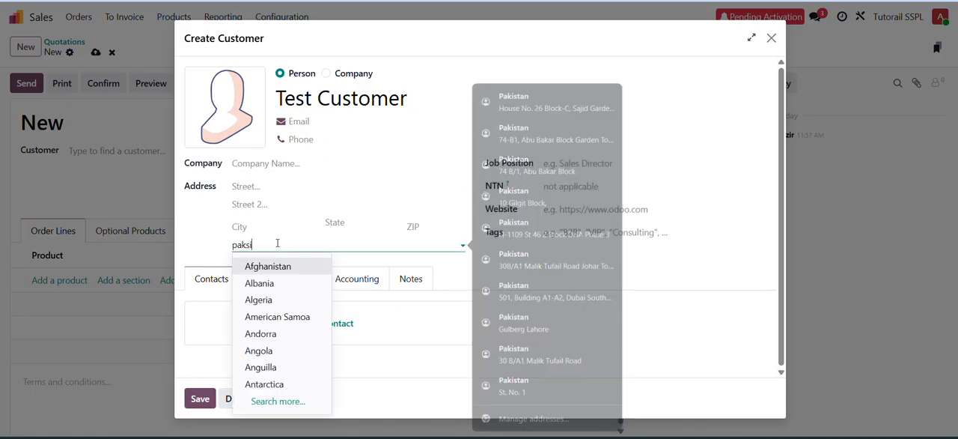
key(BackSpace)
key(BackSpace)
text(is)
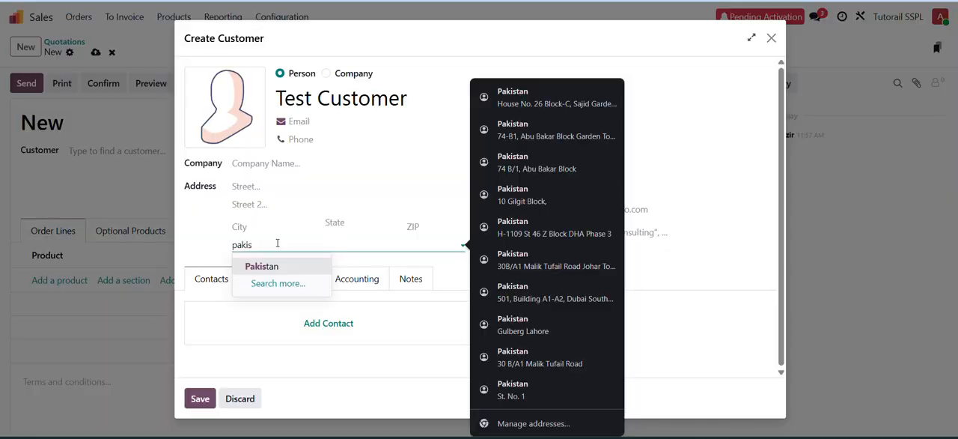
click(278, 265)
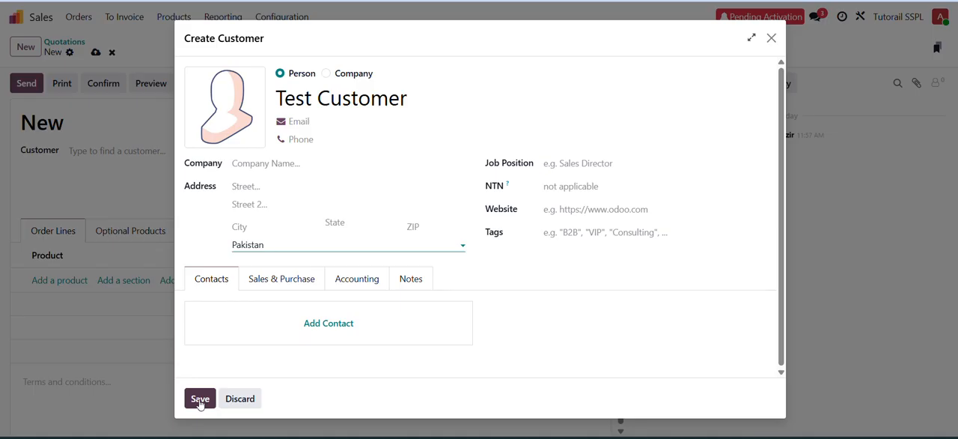
click(282, 285)
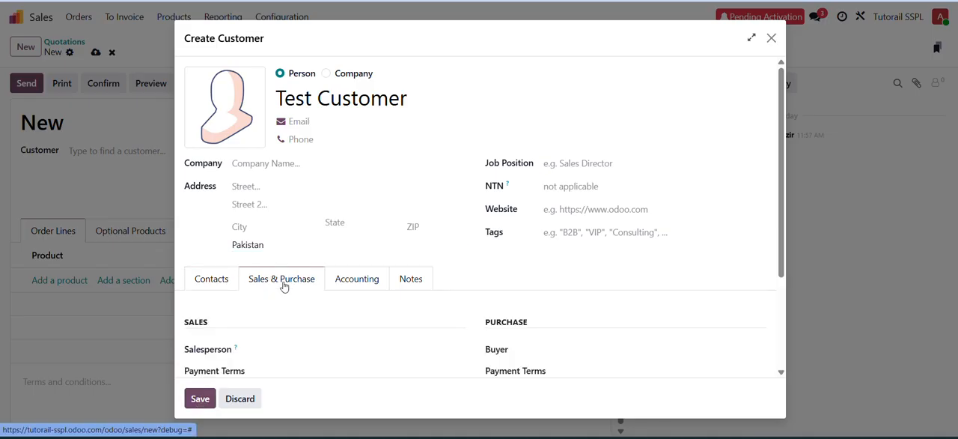
scroll(352, 302, down, 3)
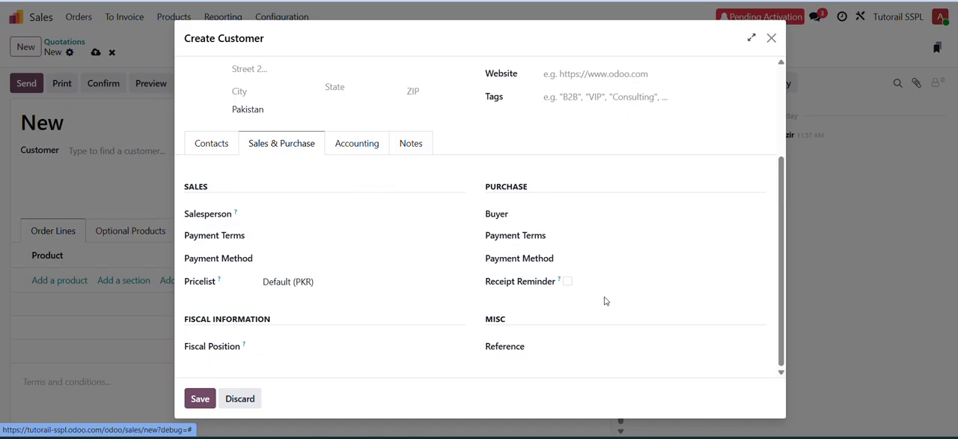
click(199, 398)
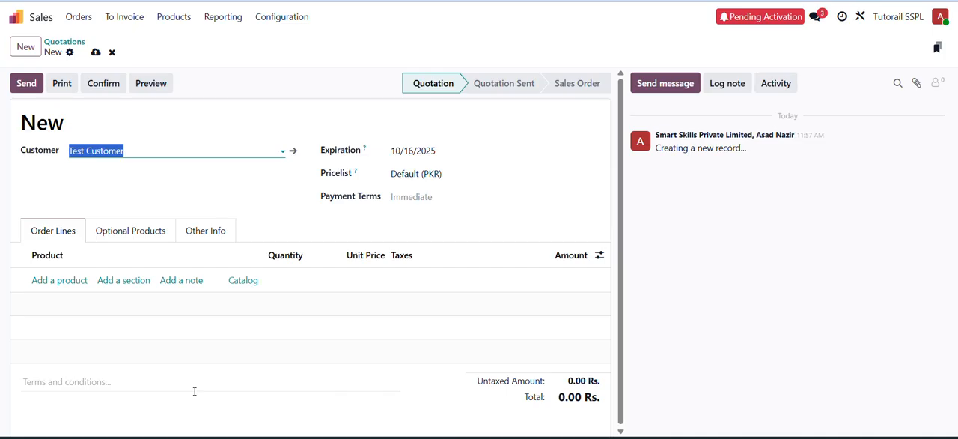
- Add Test Item to the quotation's order lines with quantity 10 and unit price 150
key(Tab)
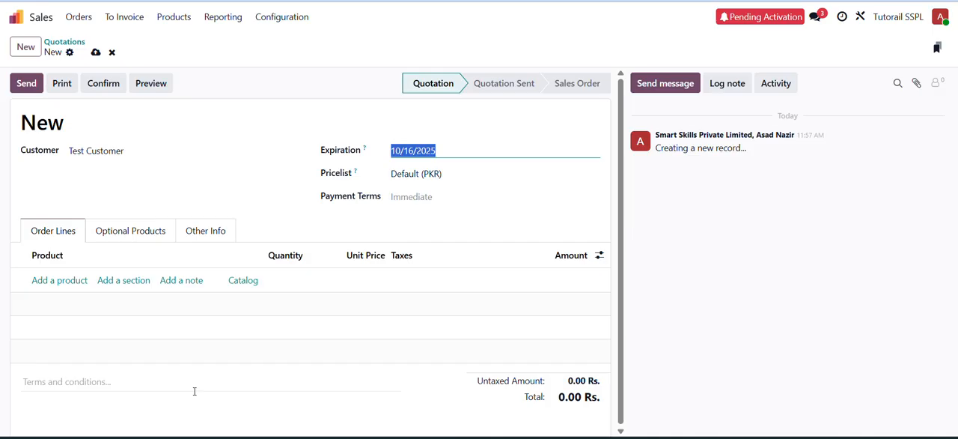
click(58, 282)
text(test)
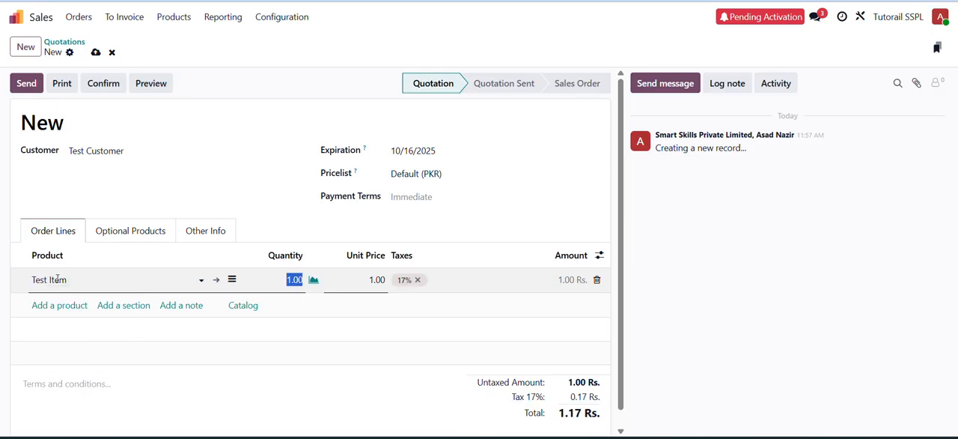
text(1)
key(Tab)
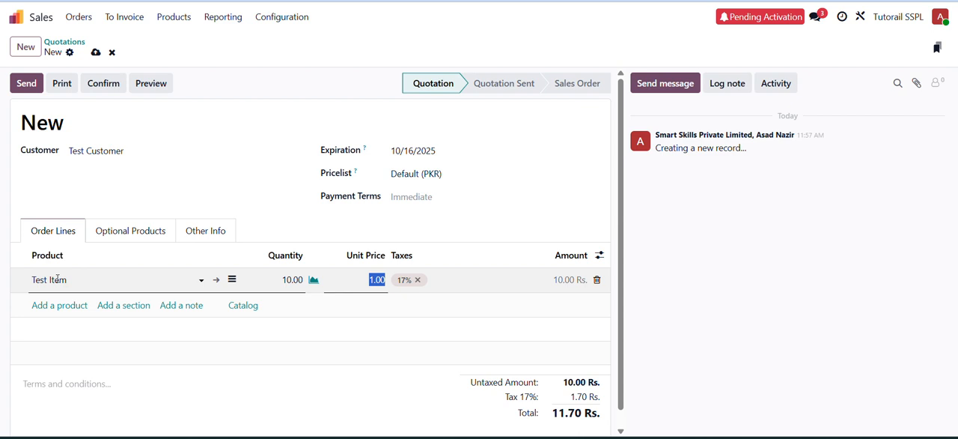
text(1)
key(Return)
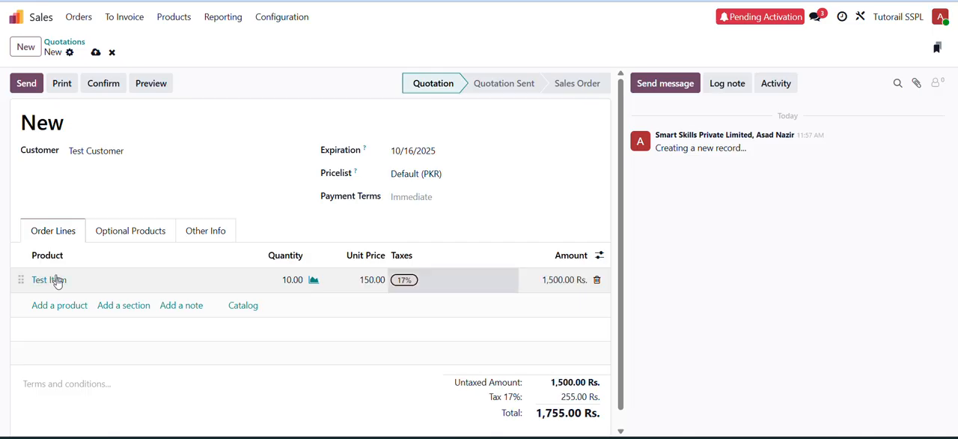
- Add Test Item2 as the second order line with quantity 10 and unit price 250
text(test)
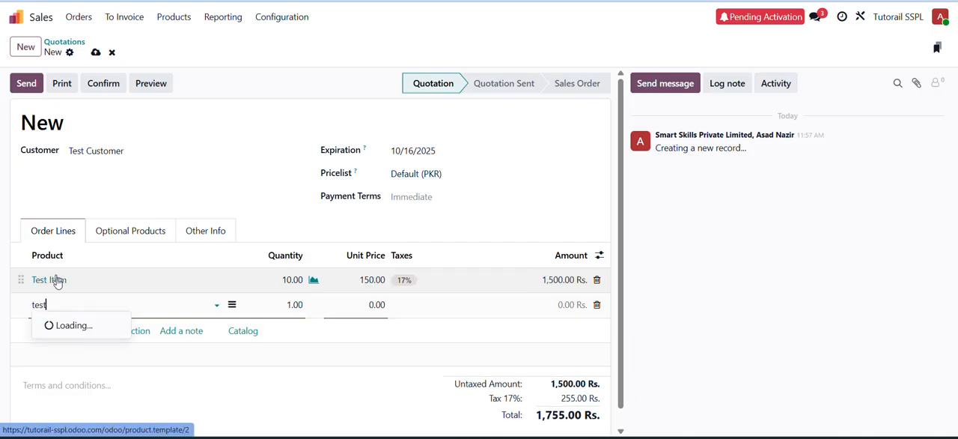
key(Down)
key(Tab)
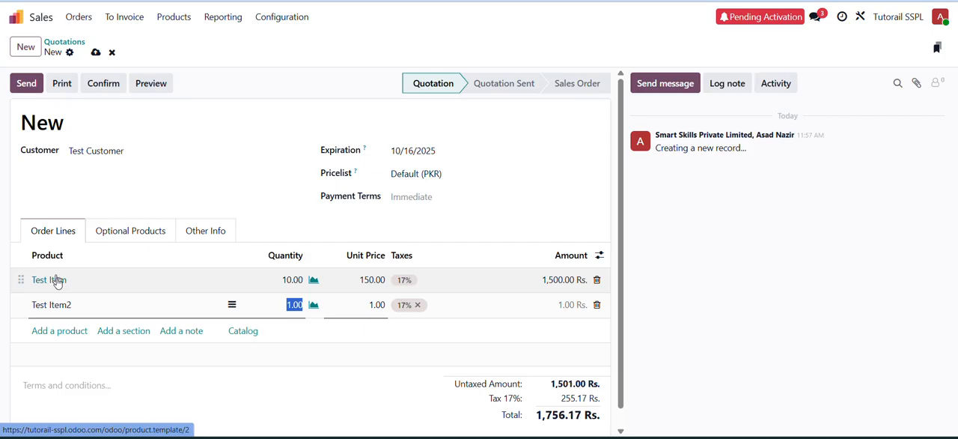
text(10)
key(Tab)
text(2)
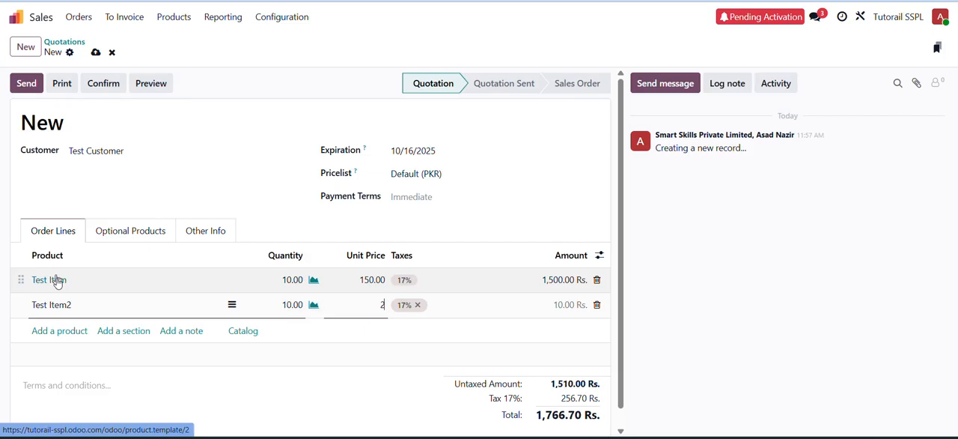
text(50)
key(Tab)
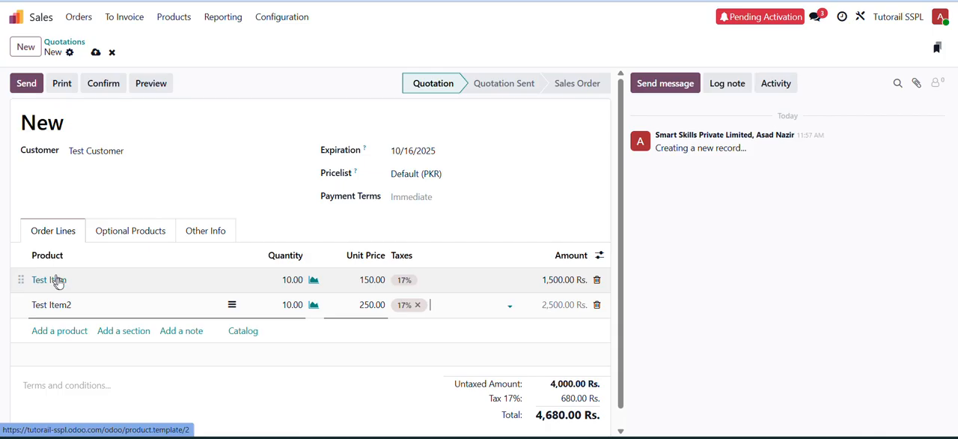
- Review the order lines and totals, and confirm the quotation as a sales order
scroll(153, 256, down, 1)
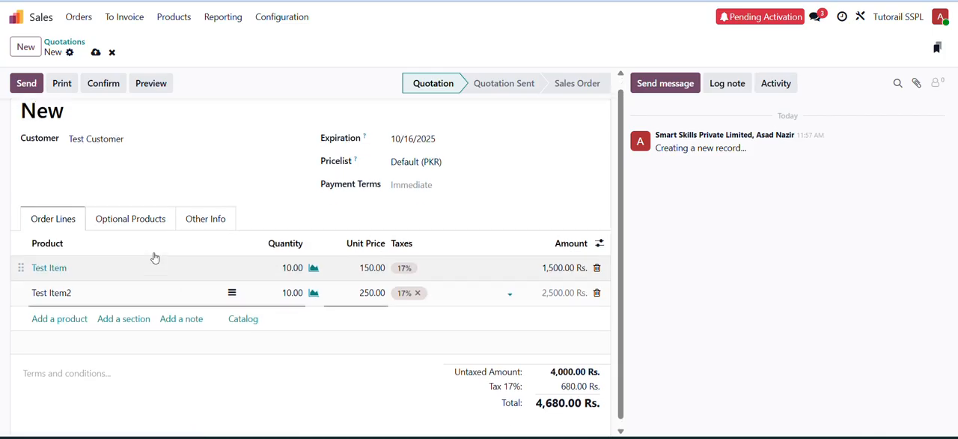
scroll(155, 257, up, 1)
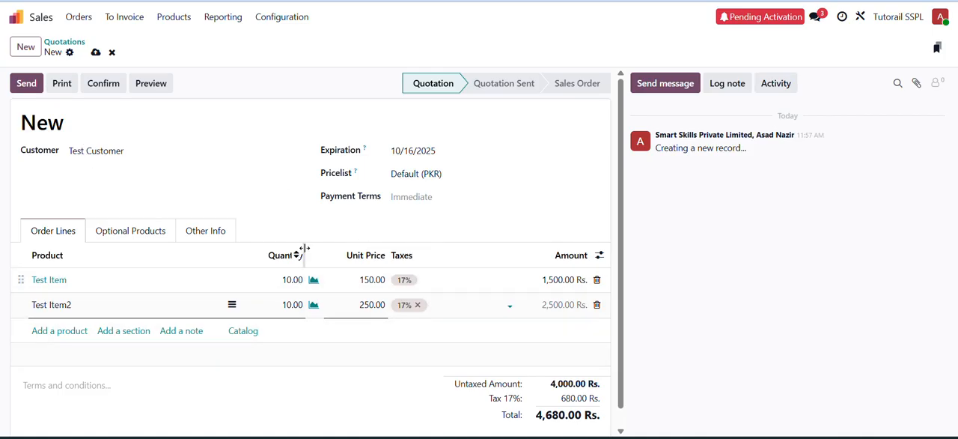
click(104, 86)
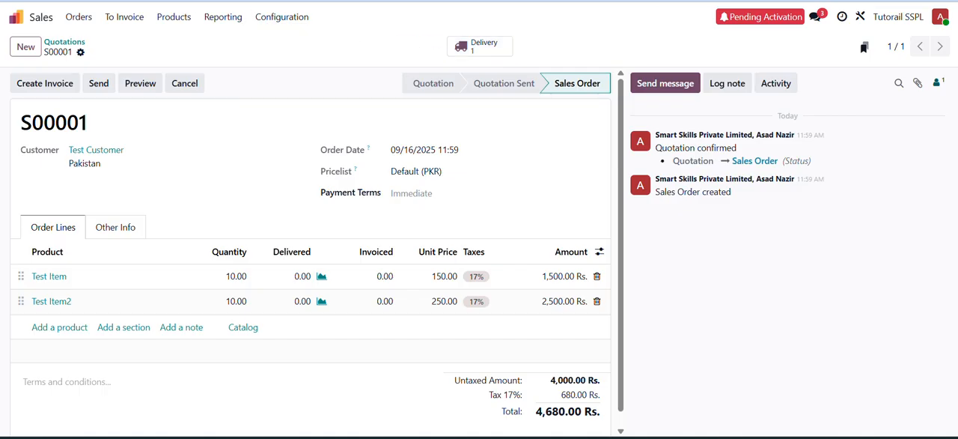
- Open the sales order's delivery and set the delivered quantities to 6 for Test Item and 7 for Test Item2
click(191, 1)
click(476, 50)
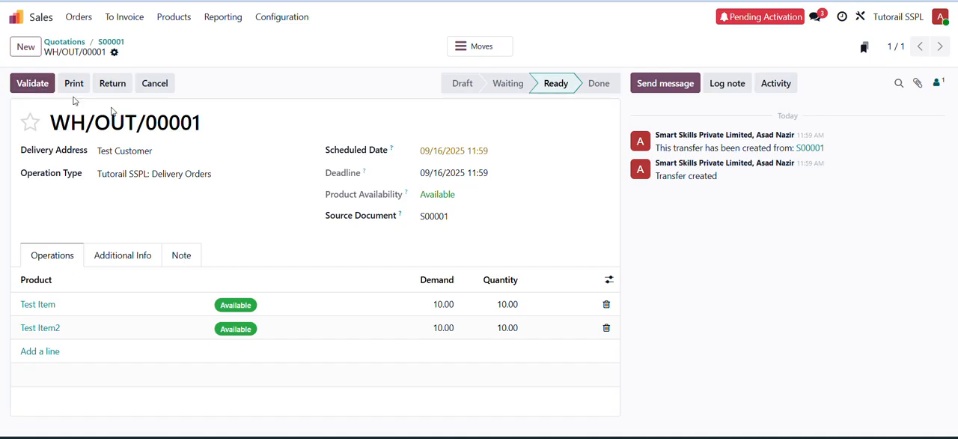
click(508, 304)
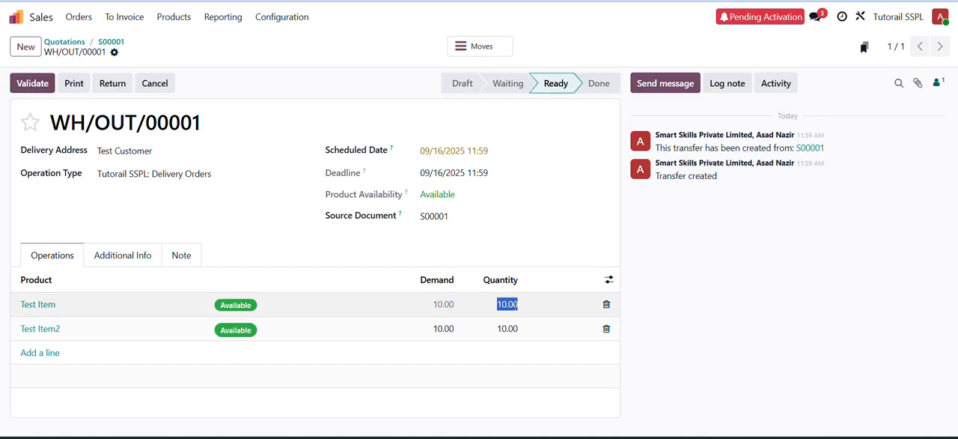
text(6)
key(Tab)
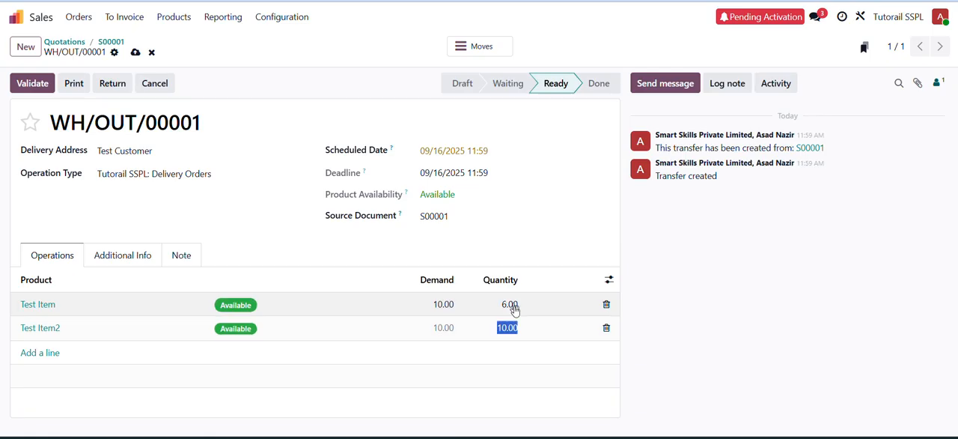
text(7)
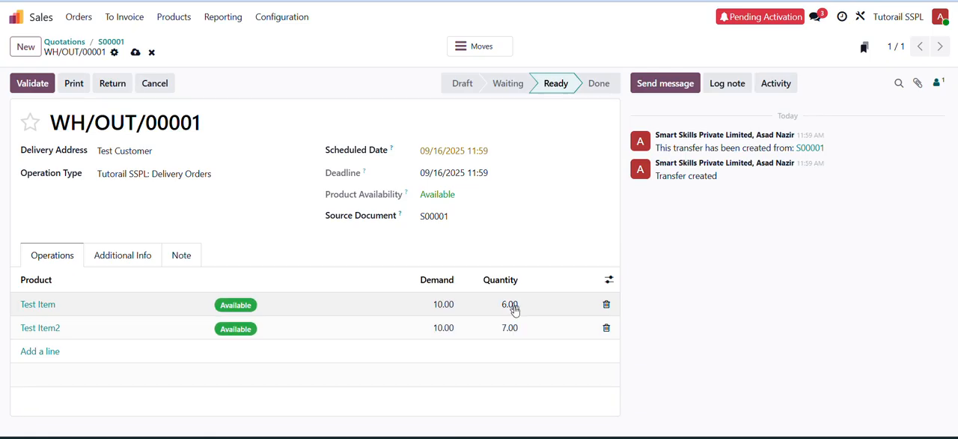
key(Tab)
key(Escape)
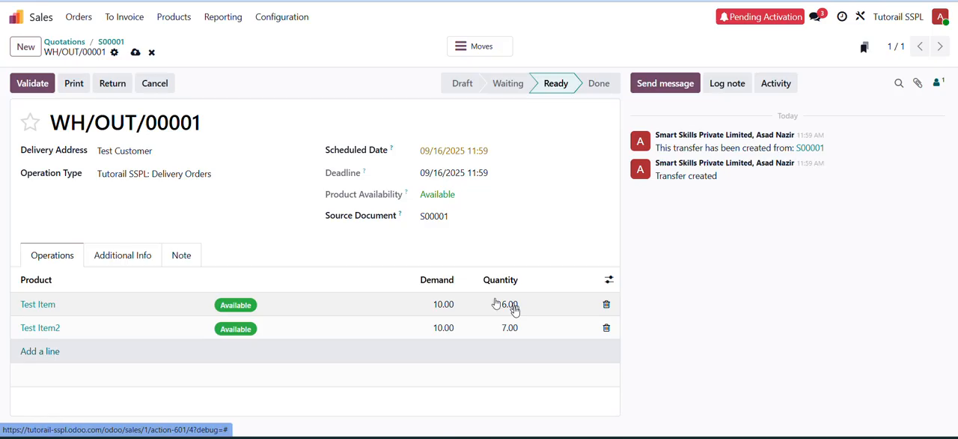
- Validate the partial delivery with a backorder for the remaining products and return to sales order S00001
click(33, 83)
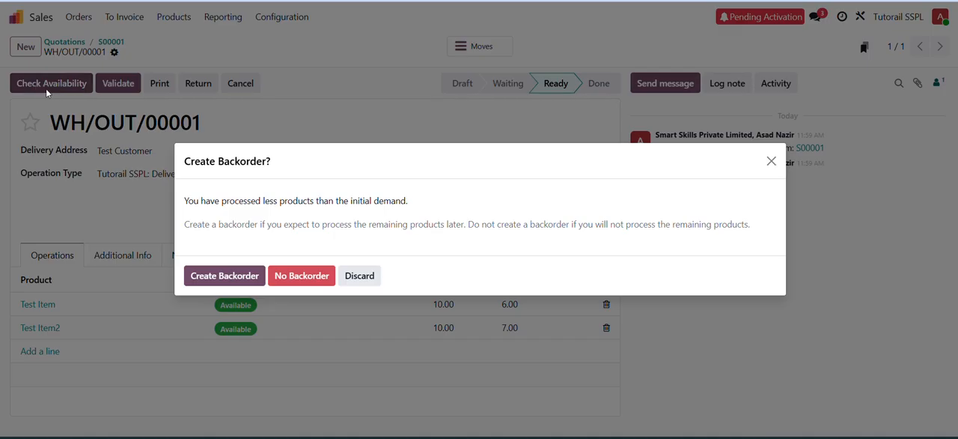
click(212, 276)
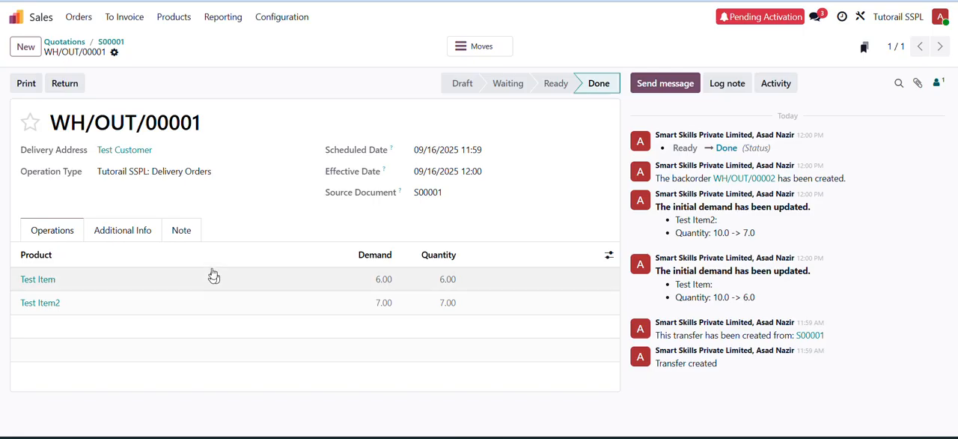
click(111, 41)
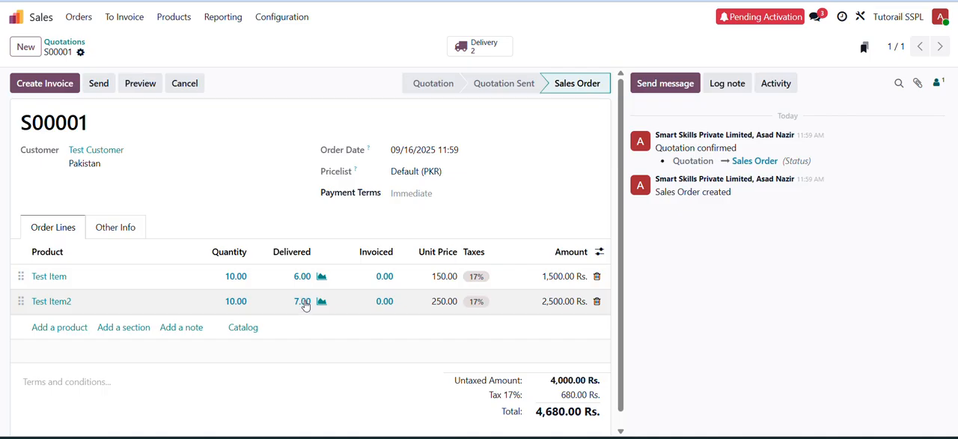
- Open backorder delivery WH/OUT/00002 from the order's transfers, validate it, and return to sales order S00001
click(487, 47)
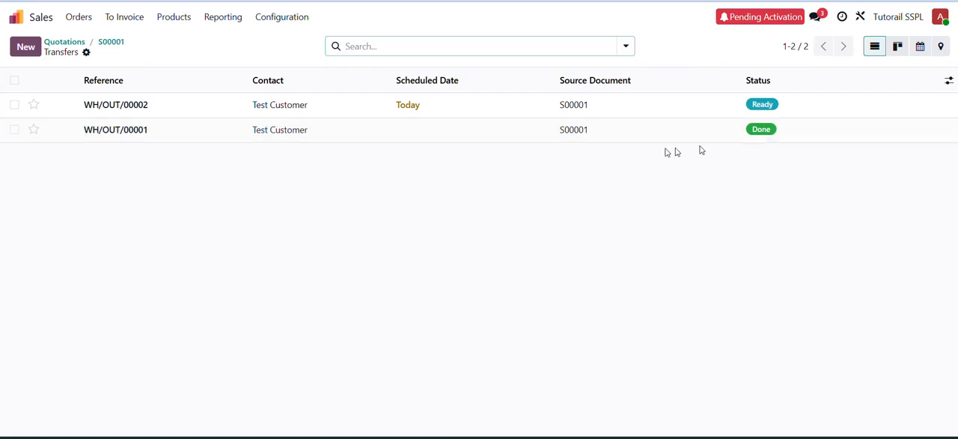
click(468, 114)
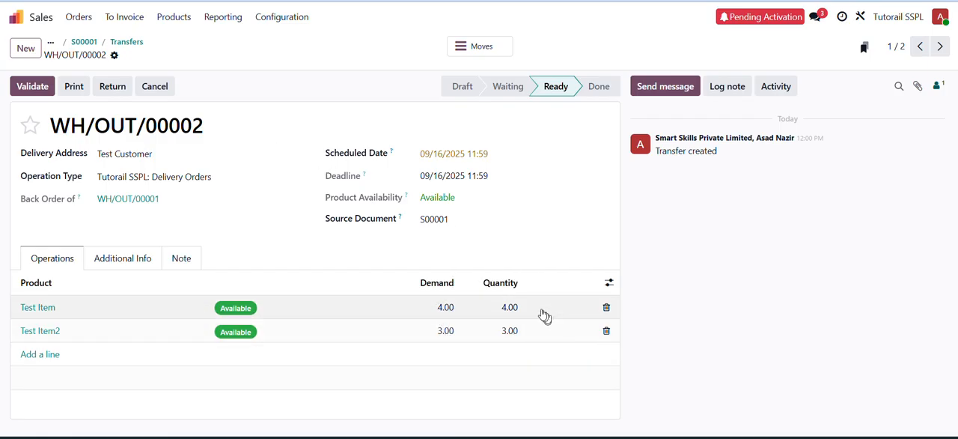
click(42, 88)
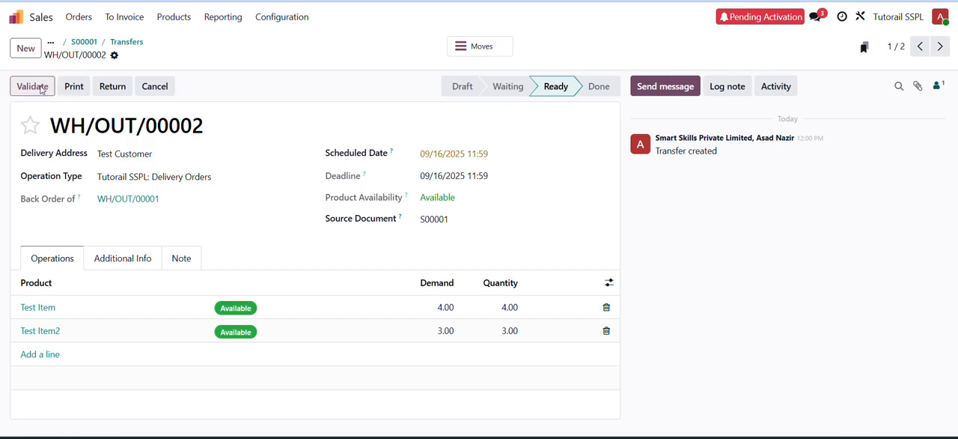
click(82, 42)
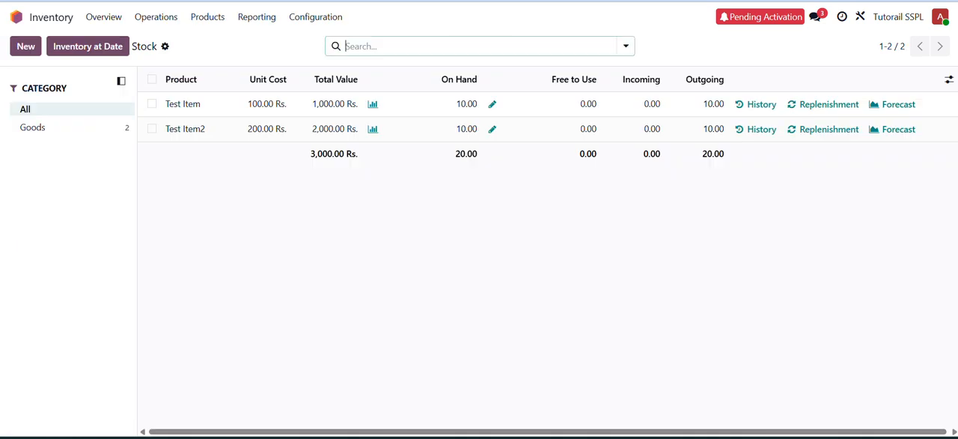
- Switch to the Sales app and add the Invoice Status column to the quotations list
click(20, 21)
text(sales)
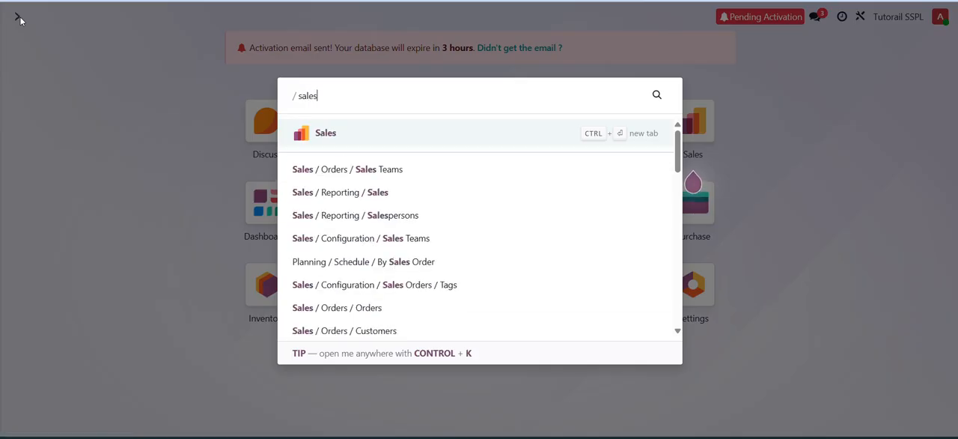
key(Return)
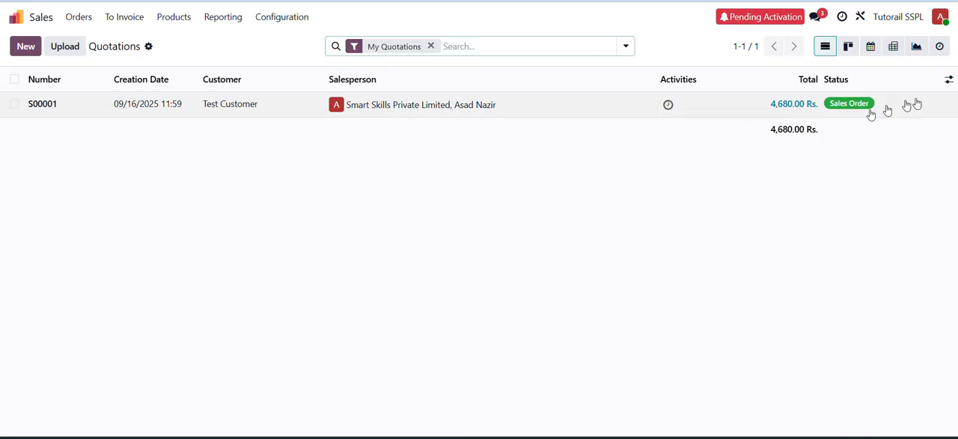
click(949, 80)
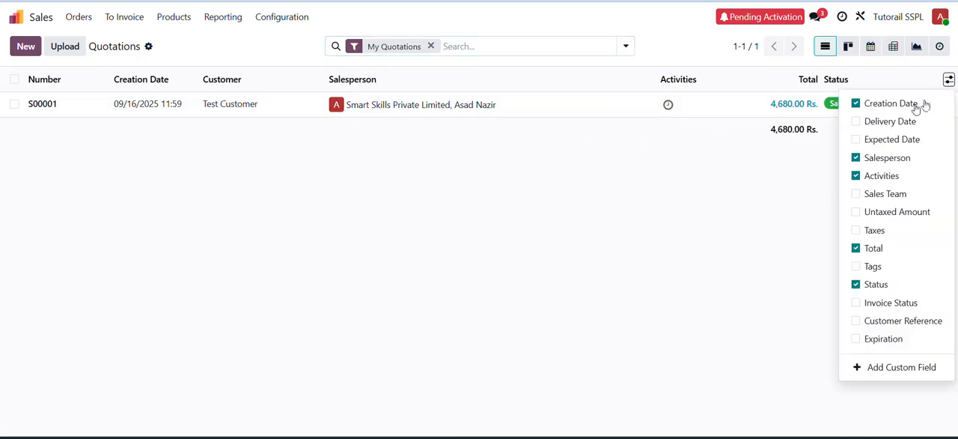
click(856, 302)
click(746, 281)
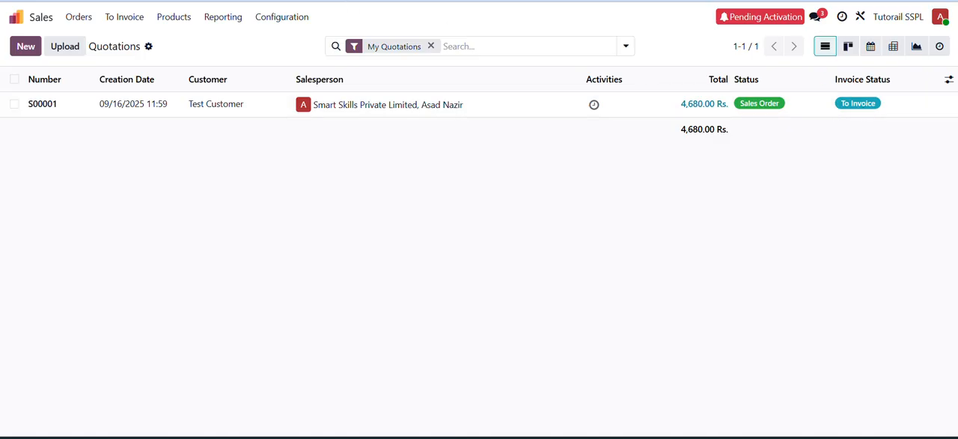
- Open sales order S00001 and create a draft regular invoice from it
click(234, 104)
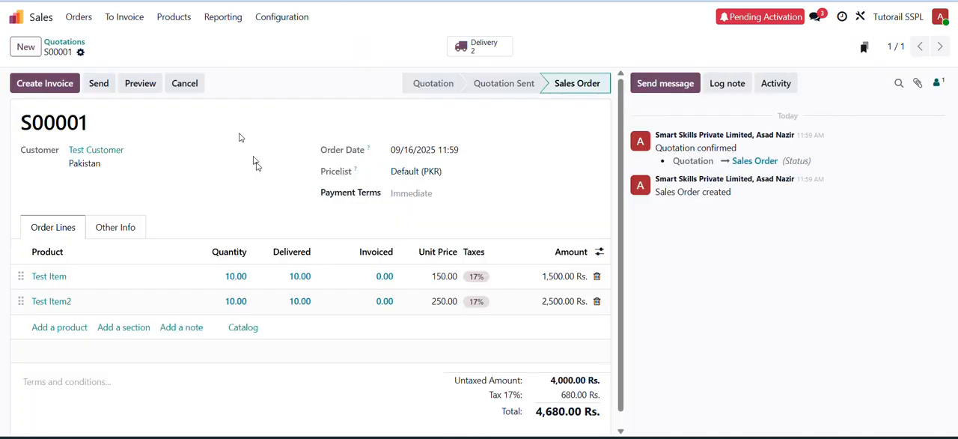
click(45, 85)
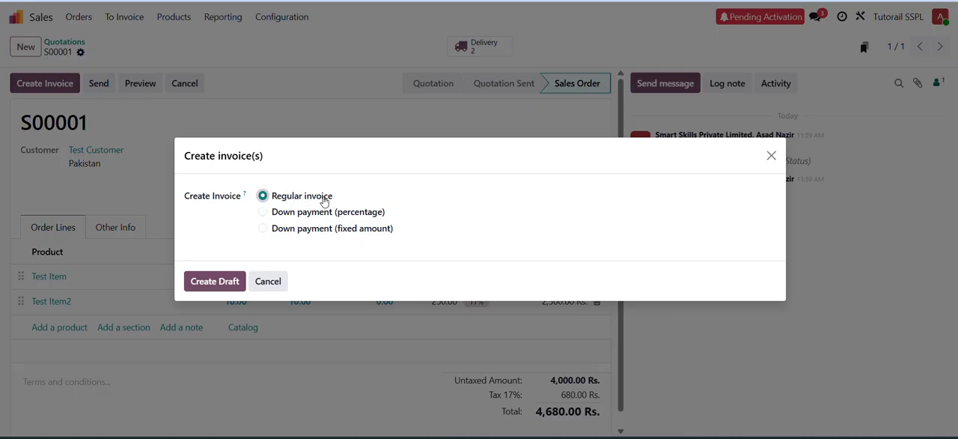
click(217, 282)
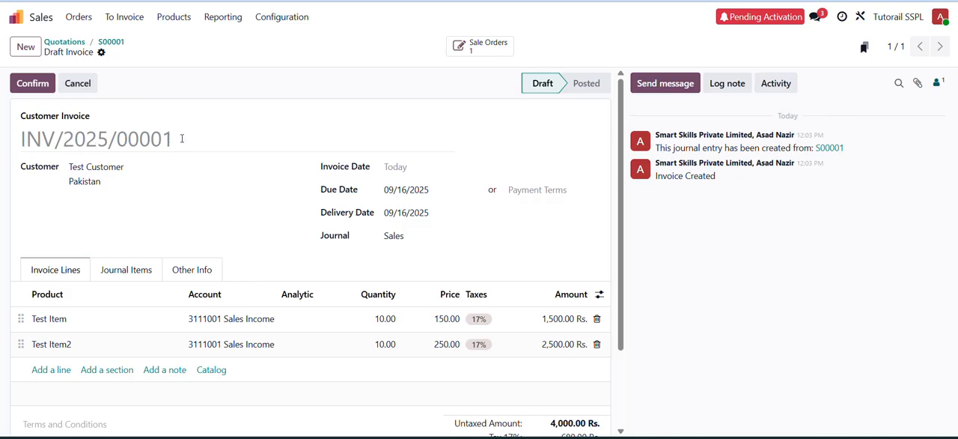
- Set the invoice date to 09/16/2025, confirm the customer invoice, and return to the quotations list
click(431, 170)
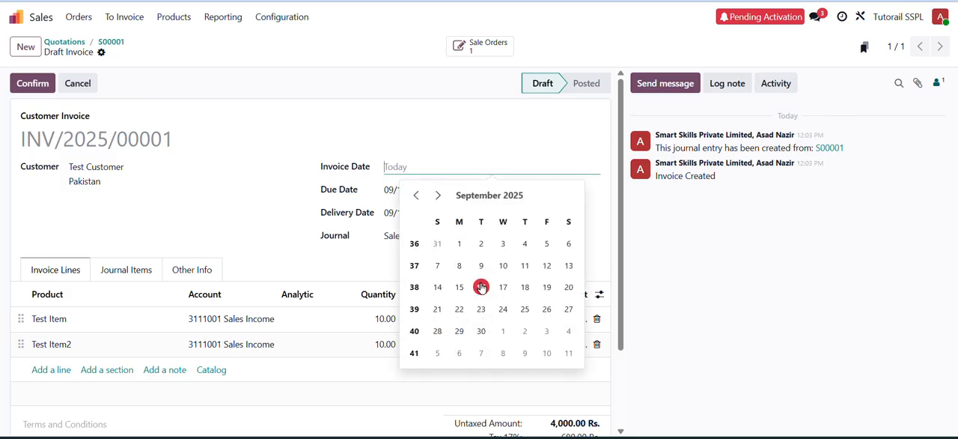
click(481, 285)
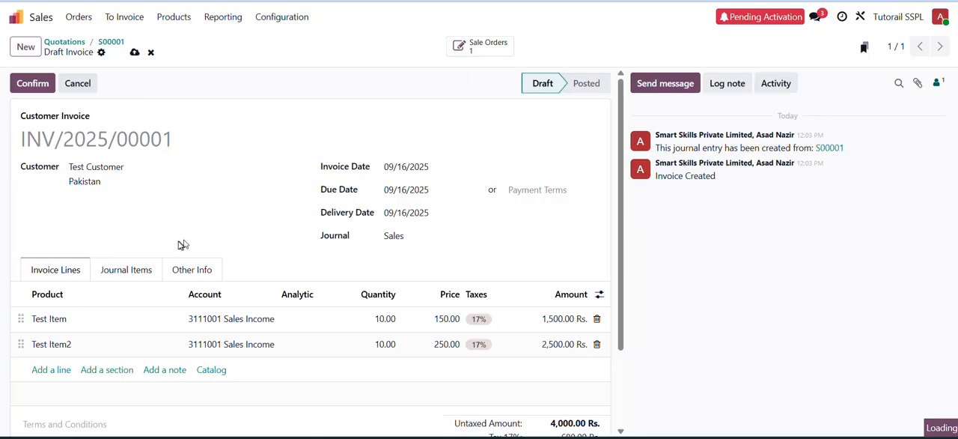
click(32, 85)
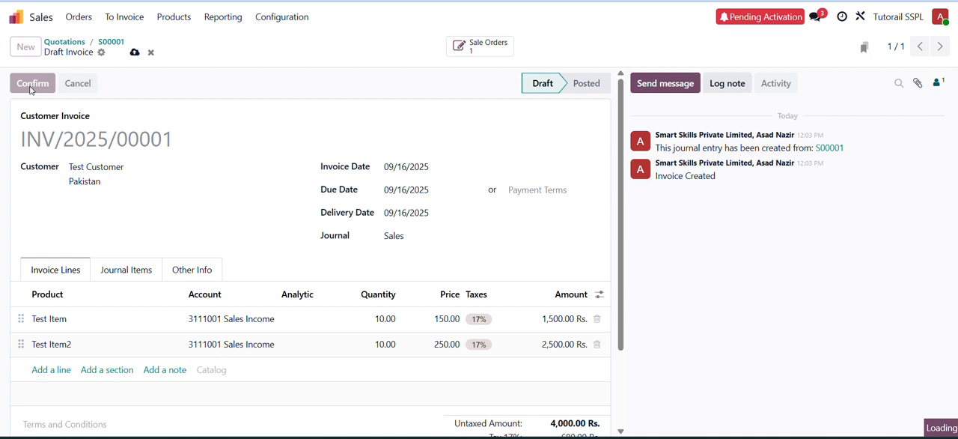
click(44, 41)
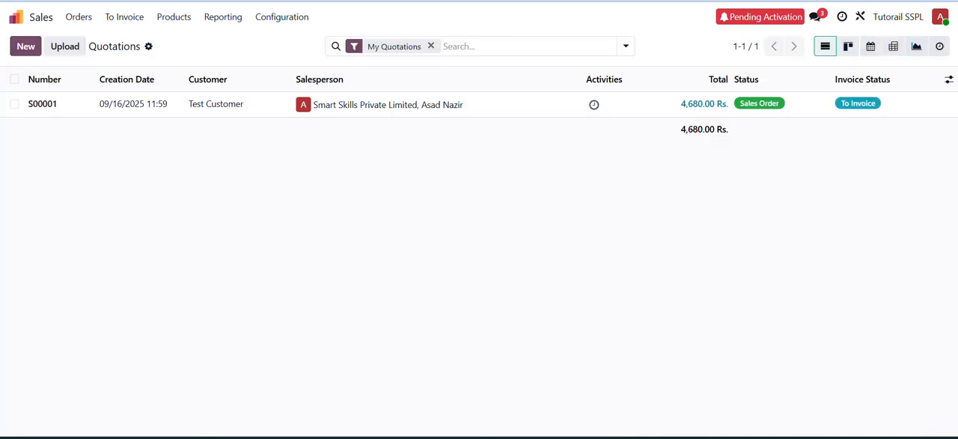
- Switch to the Accounting app, open the General Ledger, and examine the entries under 1121001 Receivable from Customers
click(15, 18)
text(accou)
key(Return)
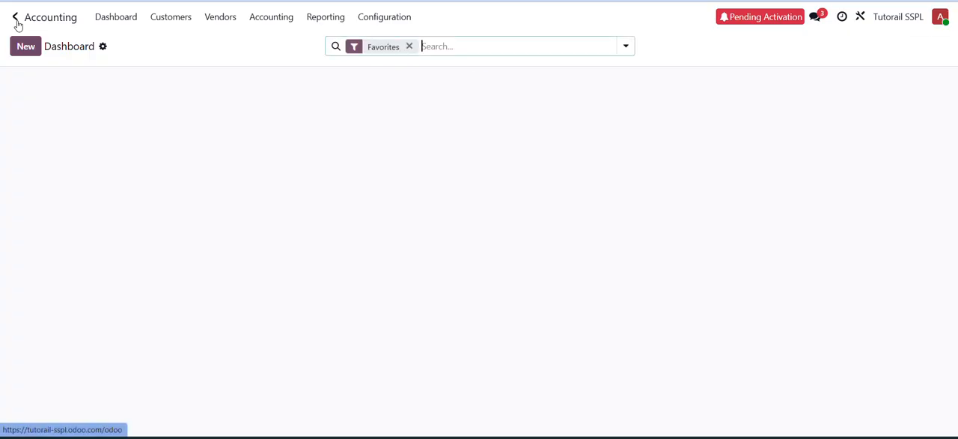
click(322, 19)
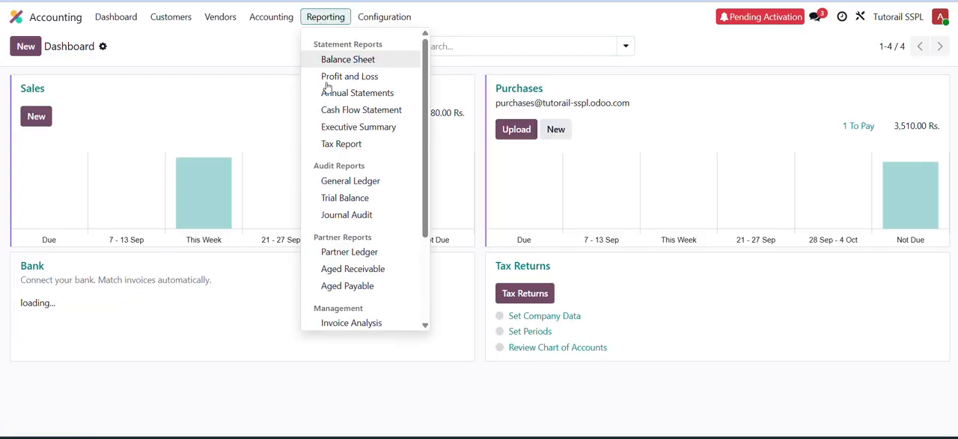
click(336, 181)
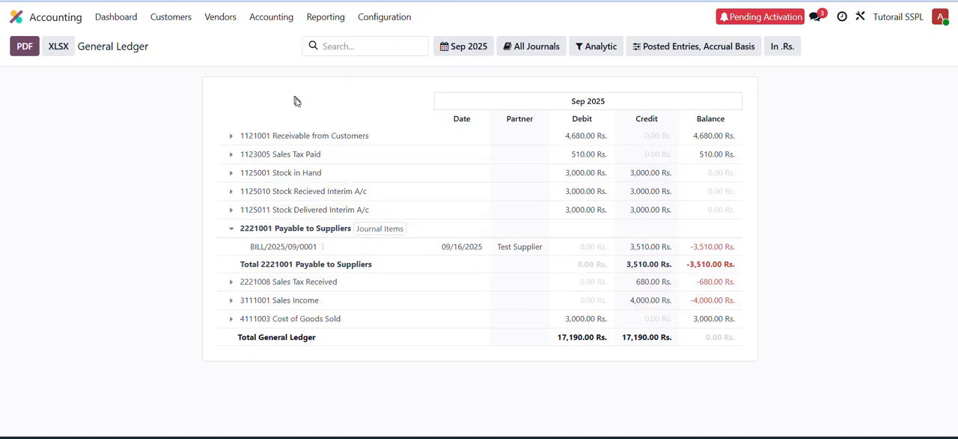
click(230, 139)
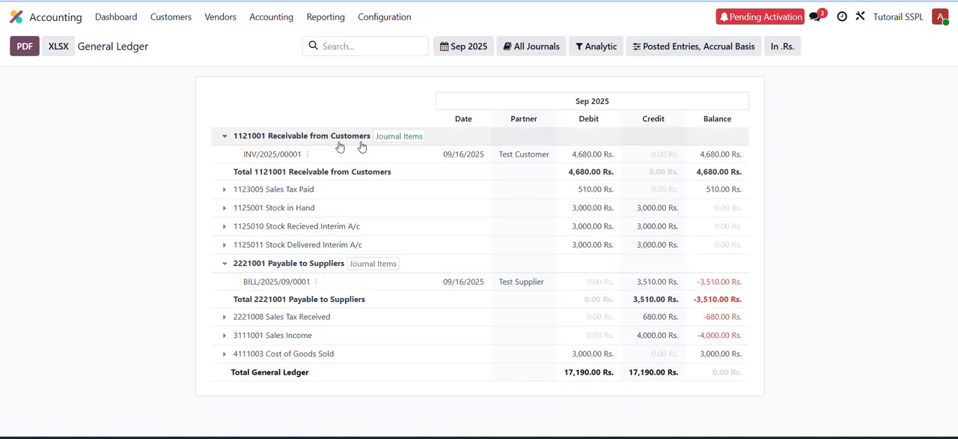
click(224, 137)
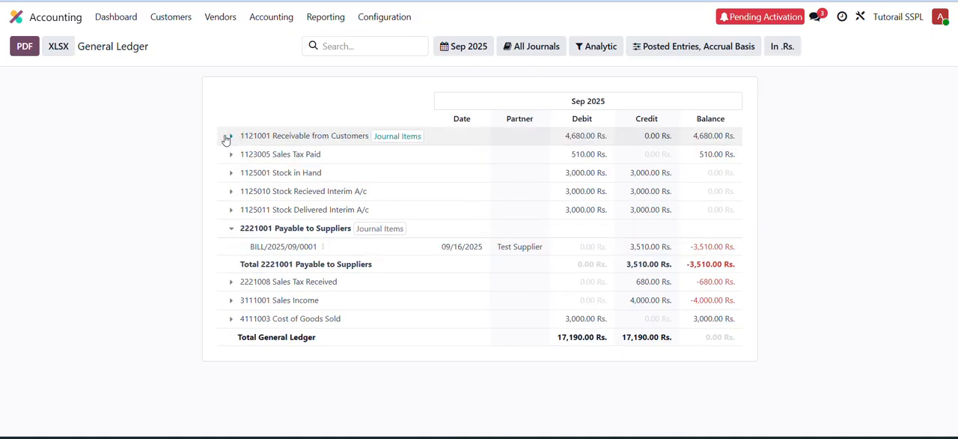
- Open the Partner Ledger and expand Test Customer to examine its invoice entry
click(320, 19)
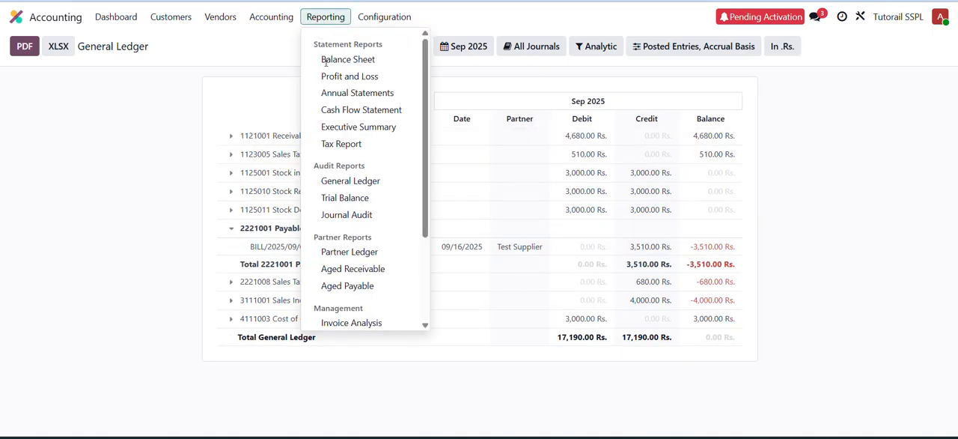
click(352, 253)
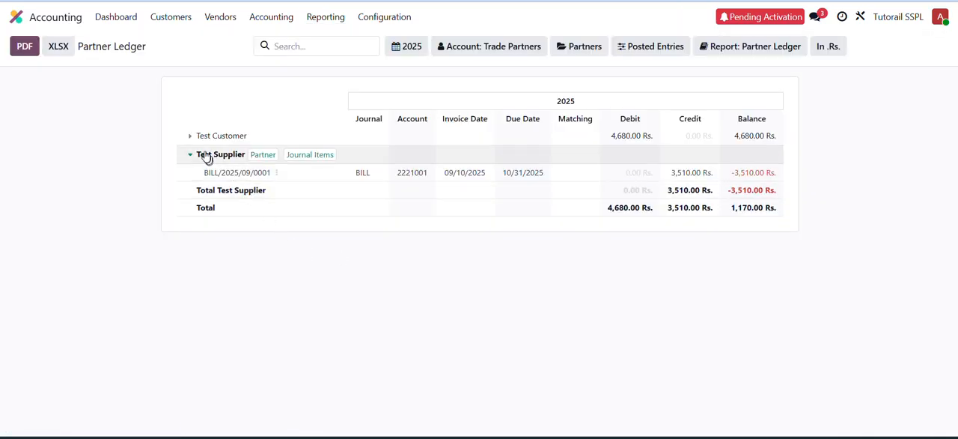
click(190, 139)
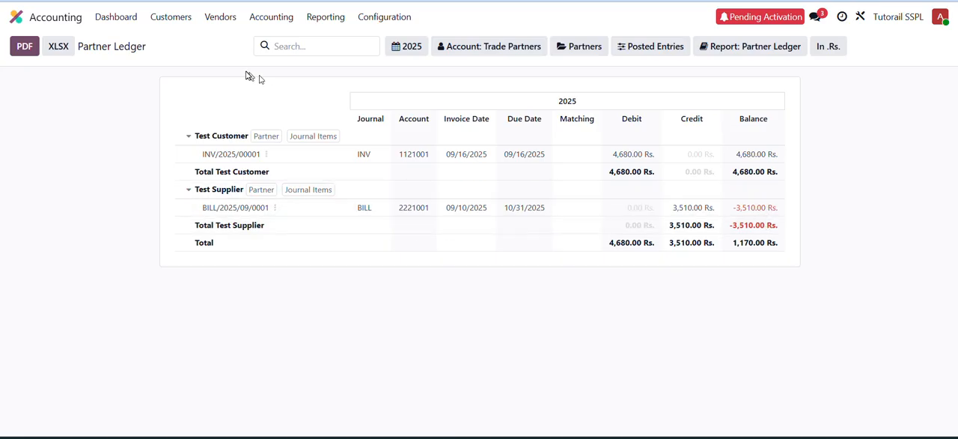
- Open the Profit and Loss report and expand Revenue and Cost of Sales to examine their accounts
click(324, 18)
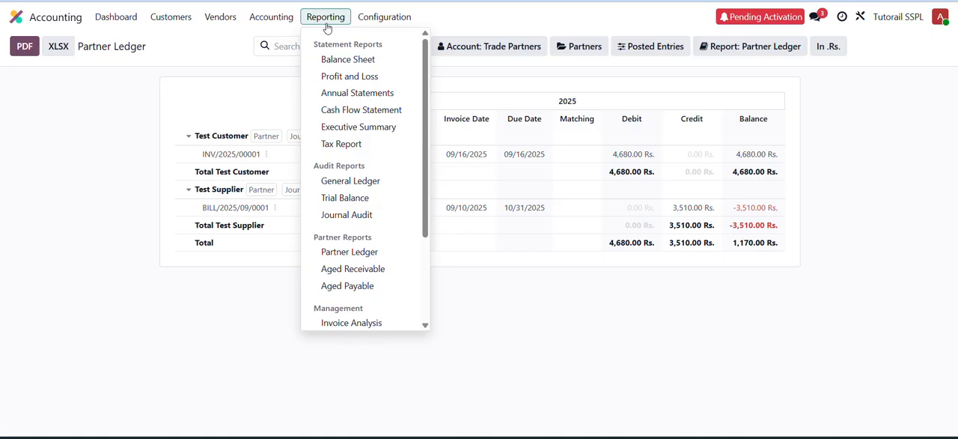
click(342, 77)
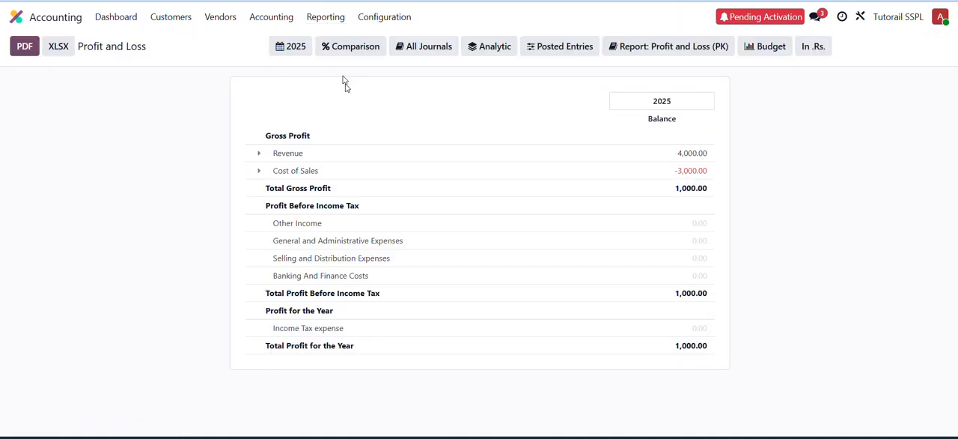
click(259, 156)
click(257, 208)
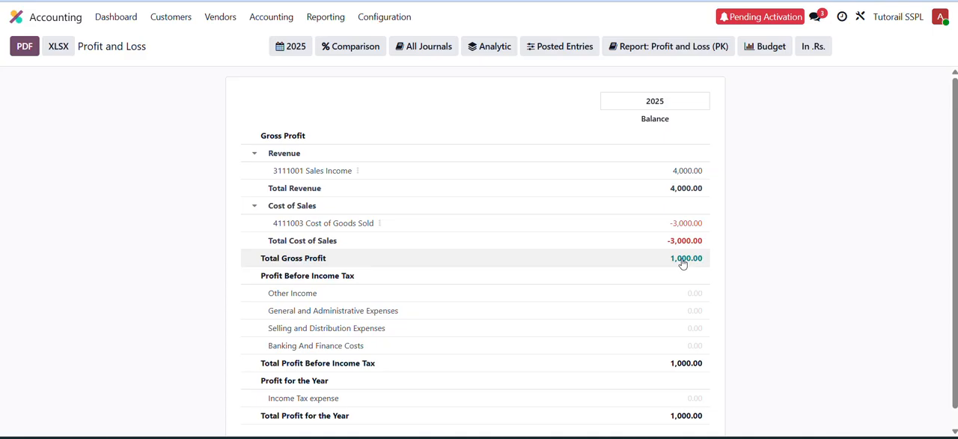
- Trace 3111001 Sales Income to its General Ledger entries and open the invoice behind the Test Item2 line
click(358, 173)
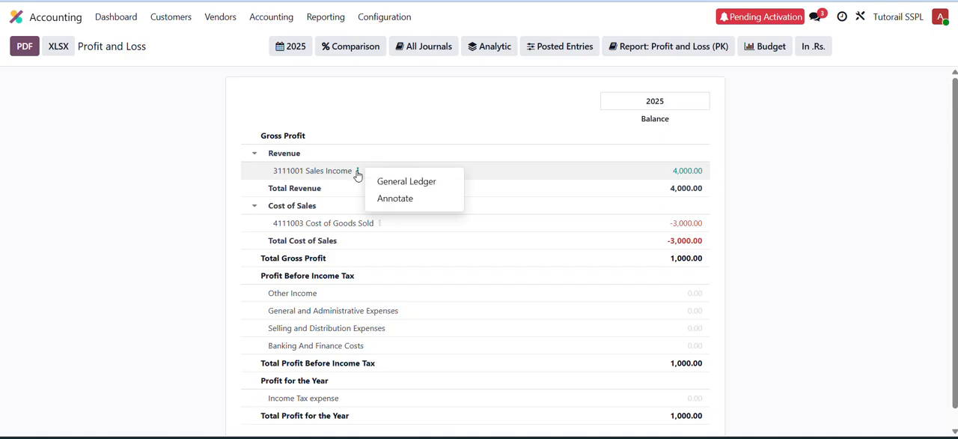
click(403, 183)
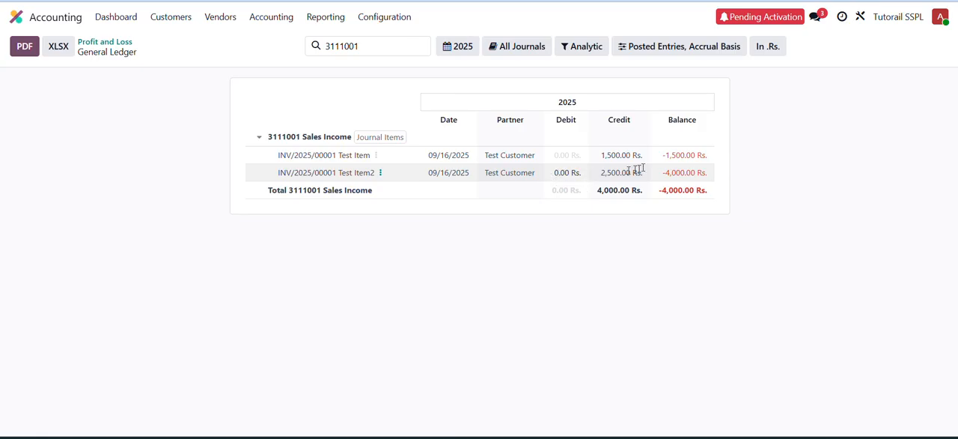
click(383, 174)
click(402, 187)
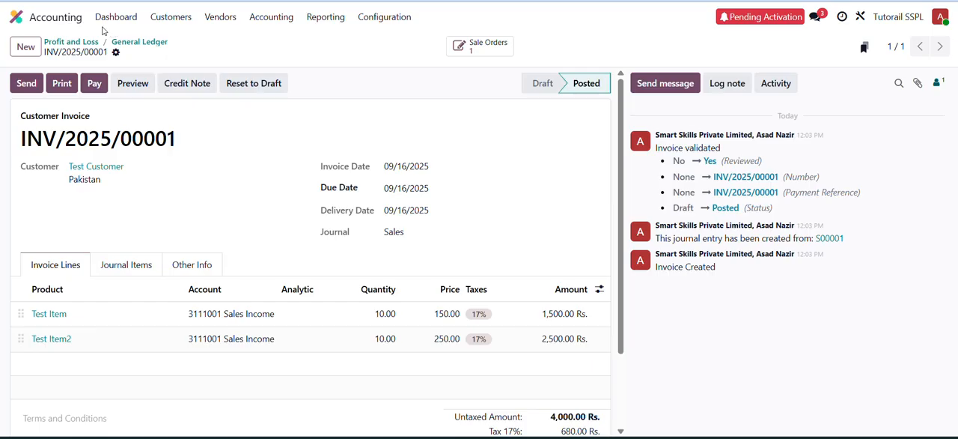
- Switch to the Inventory app and open the Stock report to check both products' quantities and values
click(20, 20)
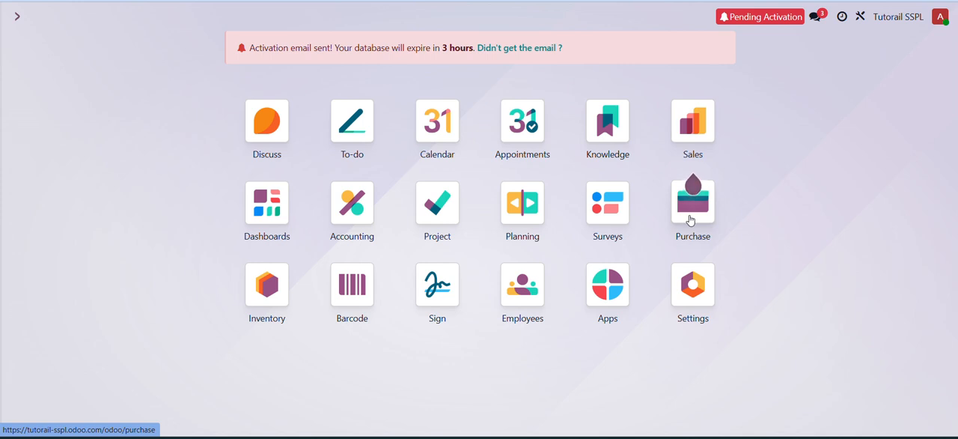
click(269, 306)
click(263, 17)
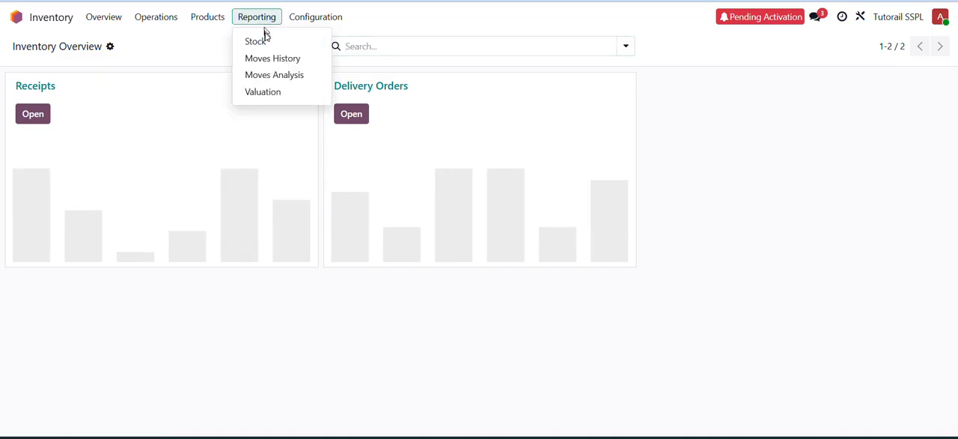
click(267, 39)
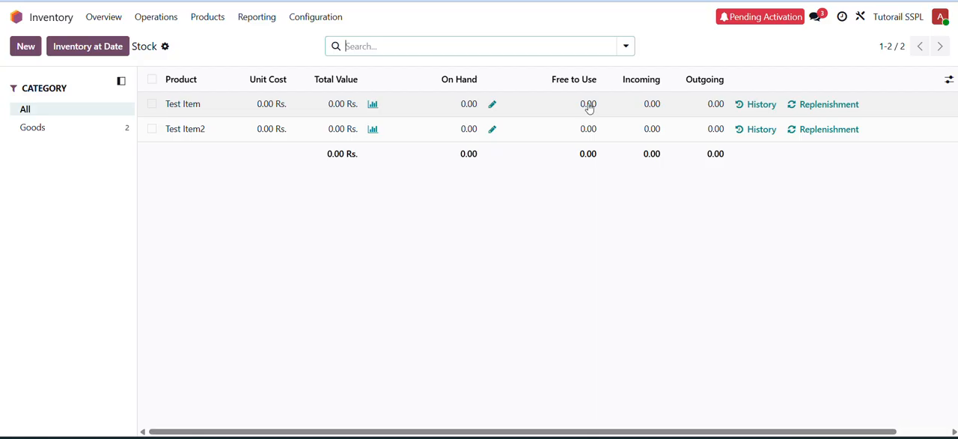
- Examine the stock moves history of Test Item and of Test Item2
click(748, 107)
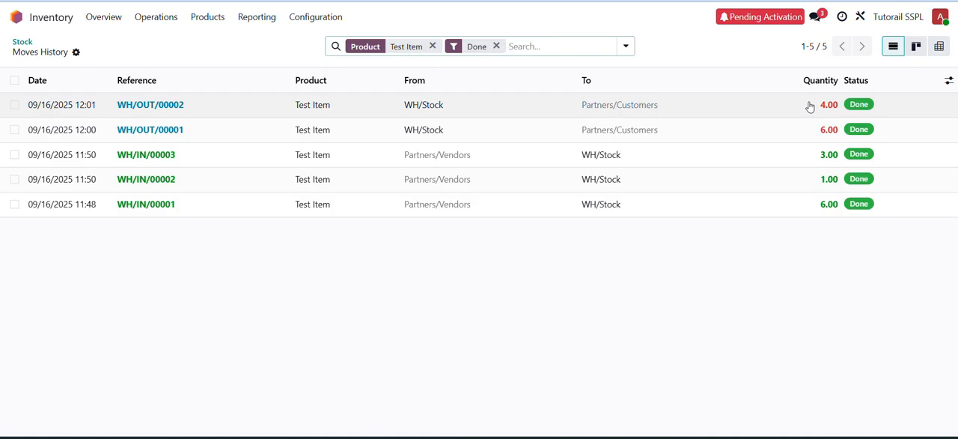
click(21, 42)
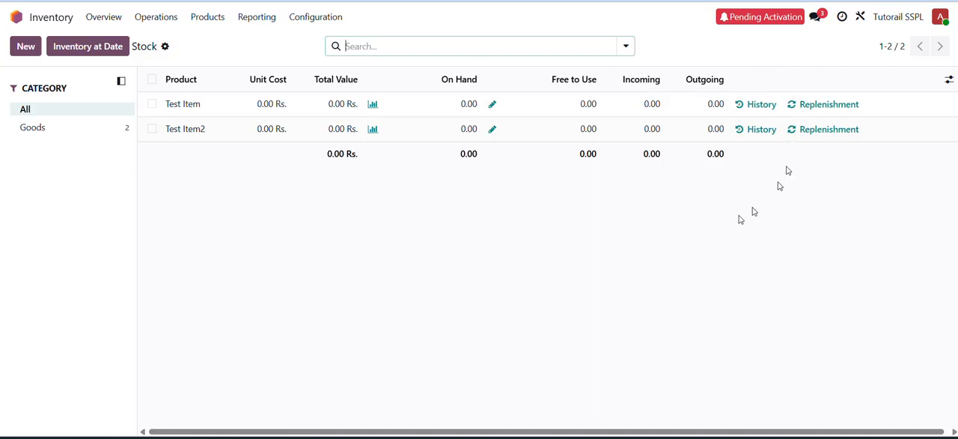
click(751, 130)
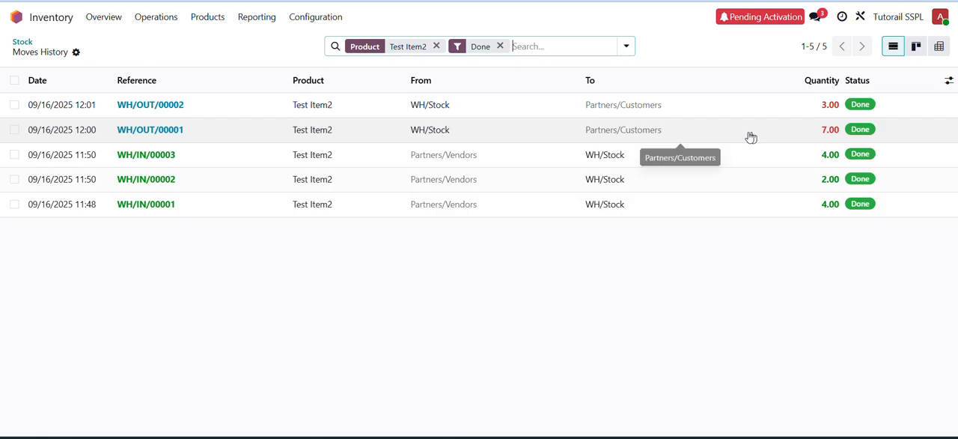
- Return to the quotations list in the Sales app to check the invoice status of S00001
click(15, 22)
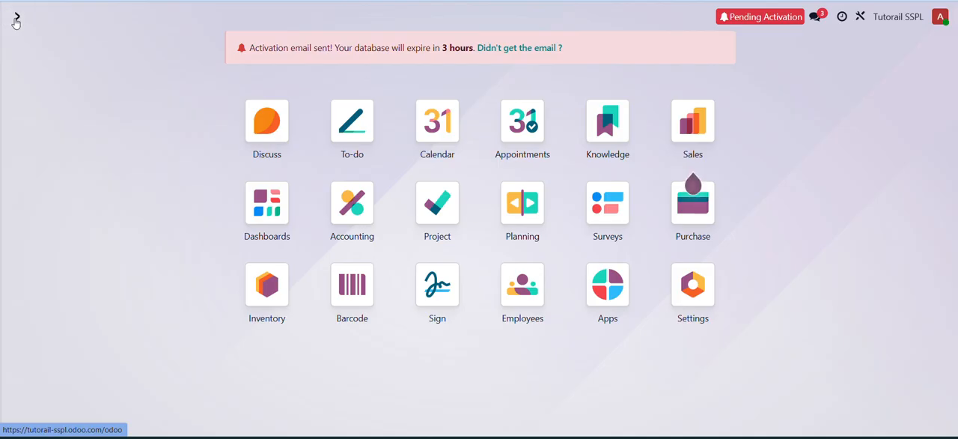
click(682, 111)
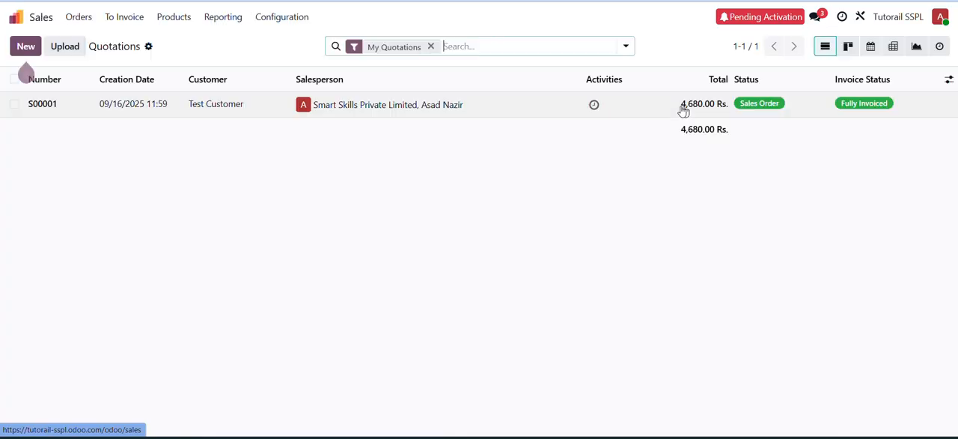